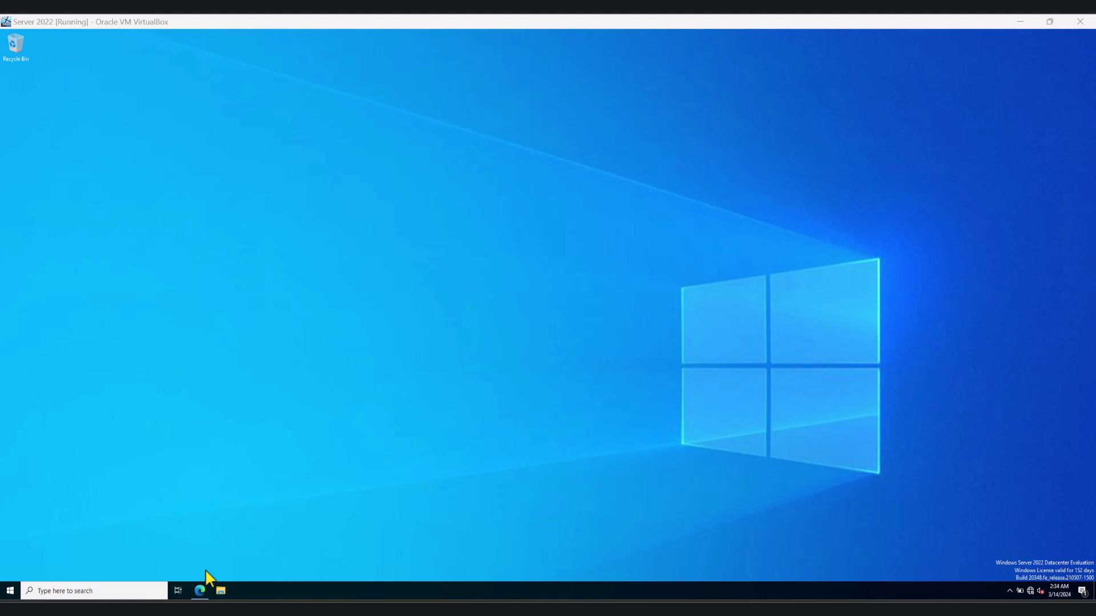
Step: Bring the Security Compliance Toolkit and Baselines download page back up in Edge
click(199, 590)
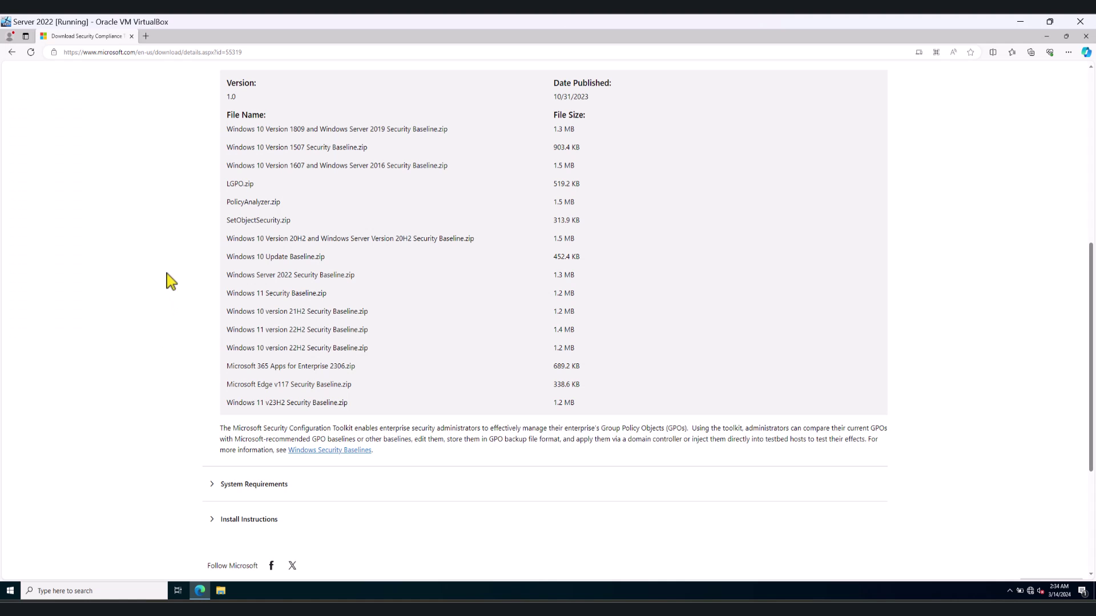
click(270, 54)
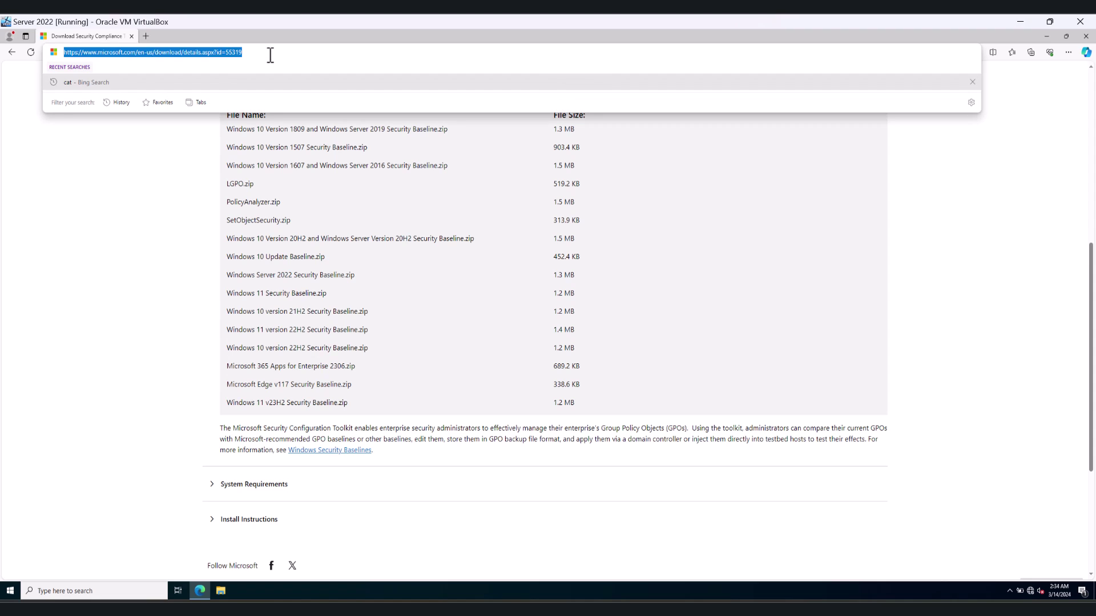
click(141, 214)
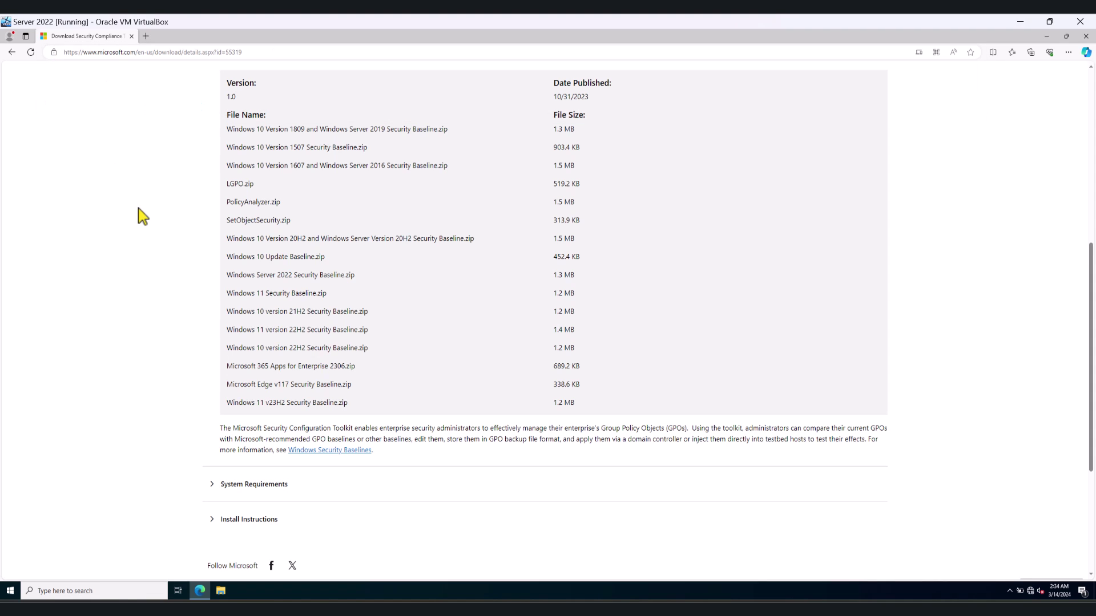
scroll(141, 216, up, 6)
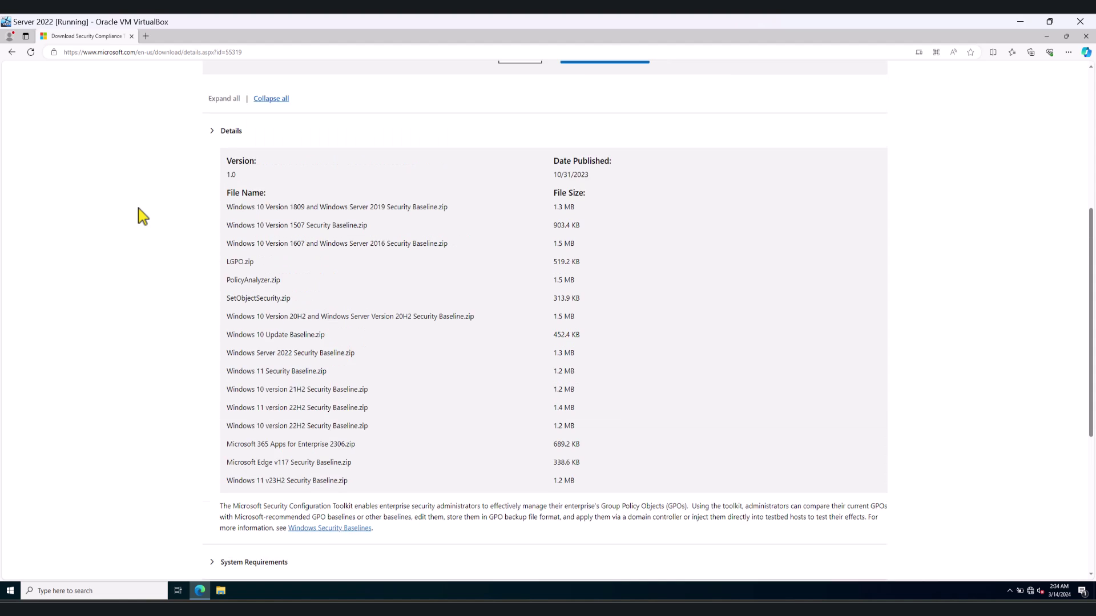
scroll(141, 215, down, 6)
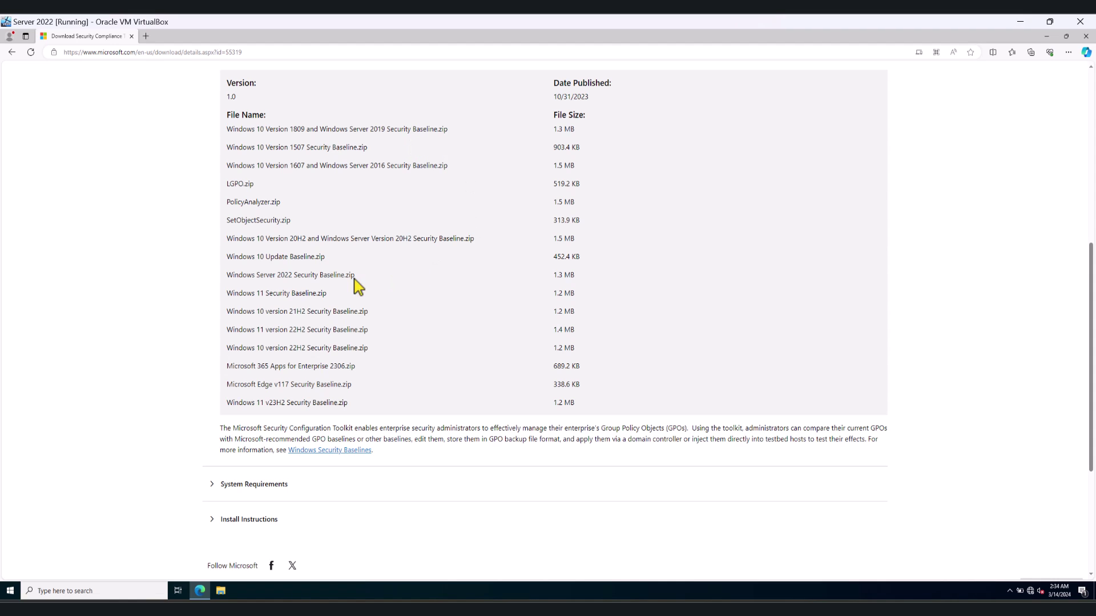
Step: Highlight the Windows Server 2022, 2019 and 2016 baseline file names in the Details list
drag(234, 277, 366, 269)
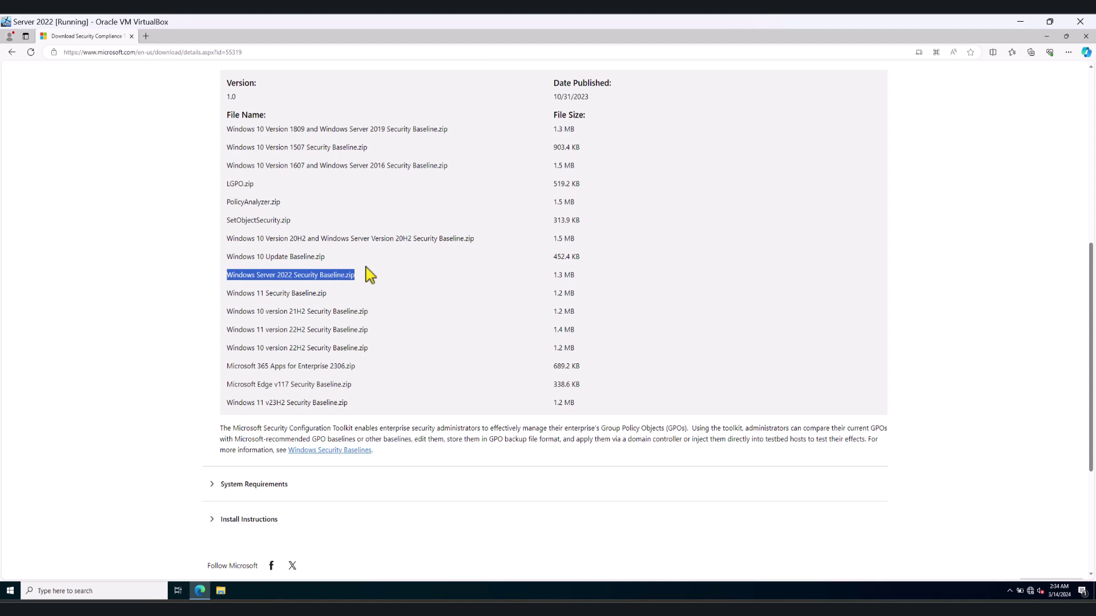
click(409, 295)
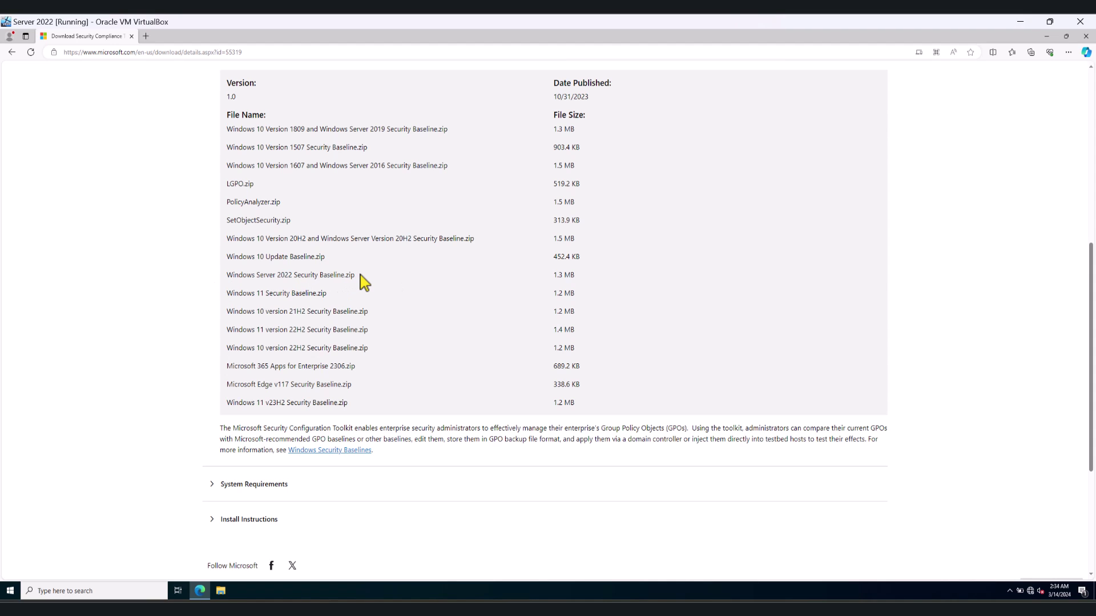
drag(319, 168, 397, 167)
drag(322, 129, 391, 136)
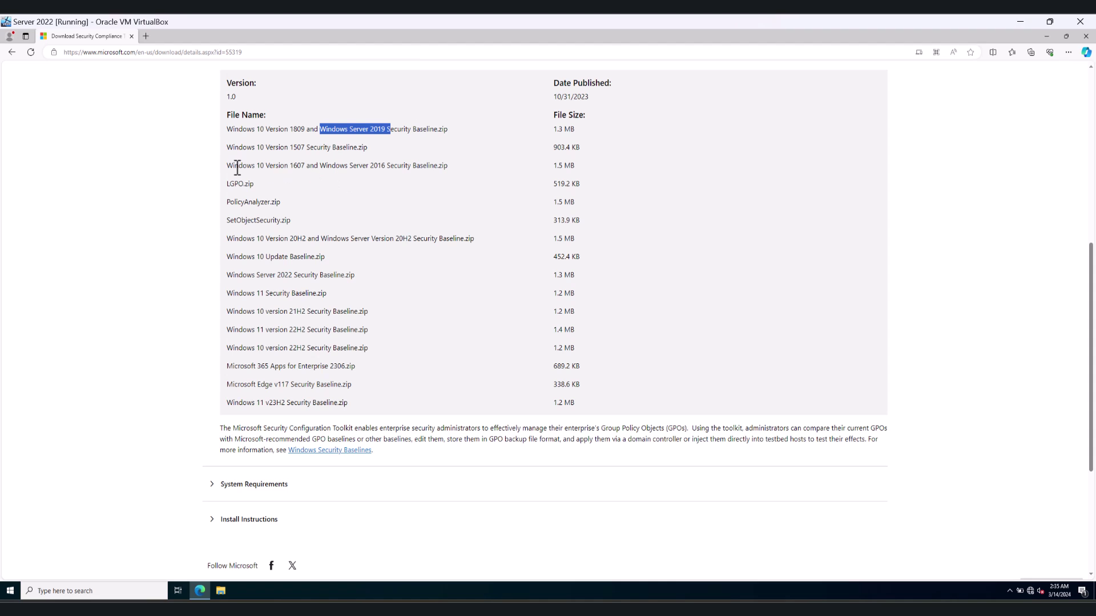
drag(226, 170, 280, 171)
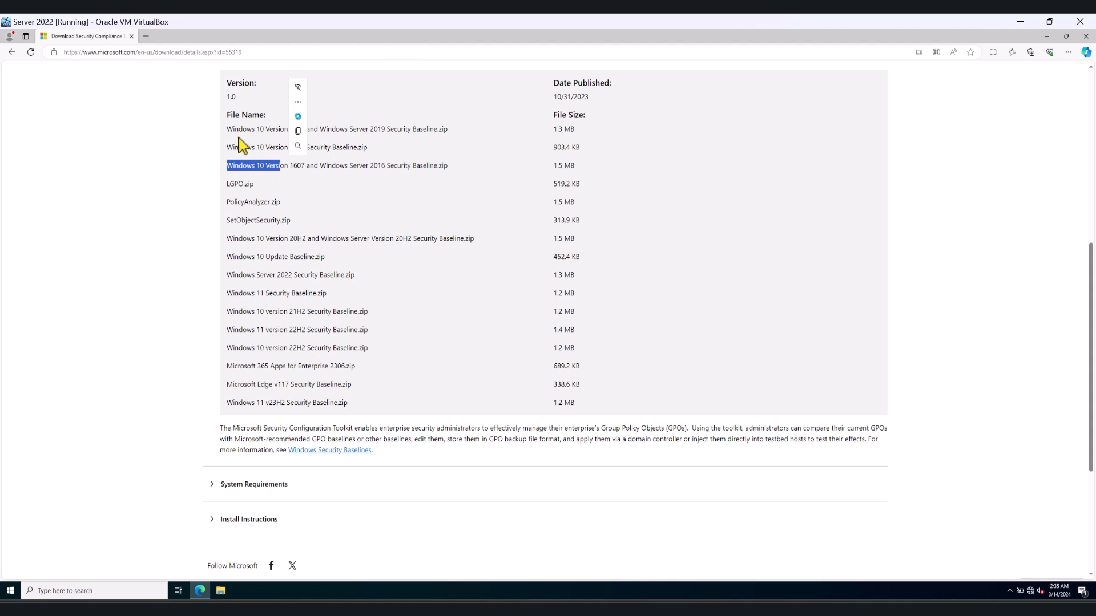
drag(227, 131, 289, 134)
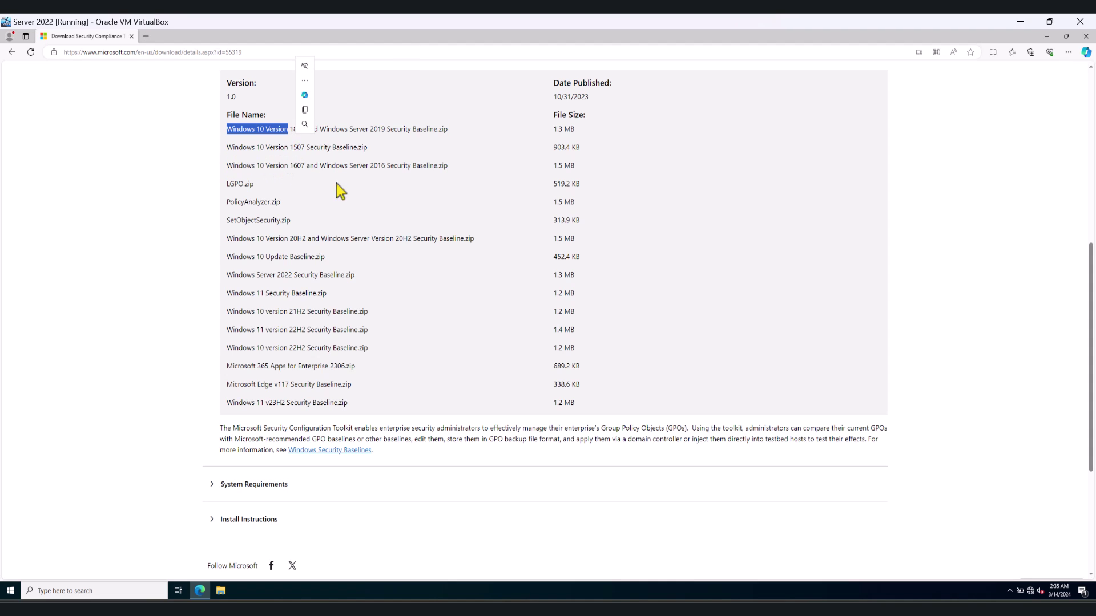
click(365, 184)
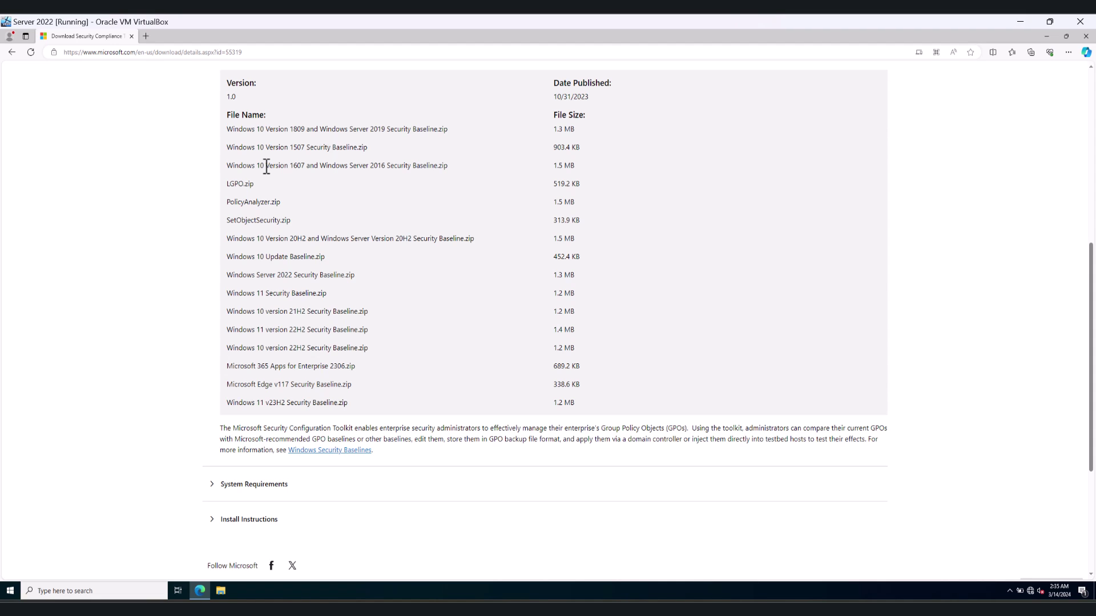
Step: Tick only Windows Server 2022 Security Baseline.zip in the download list and download it
scroll(545, 290, up, 4)
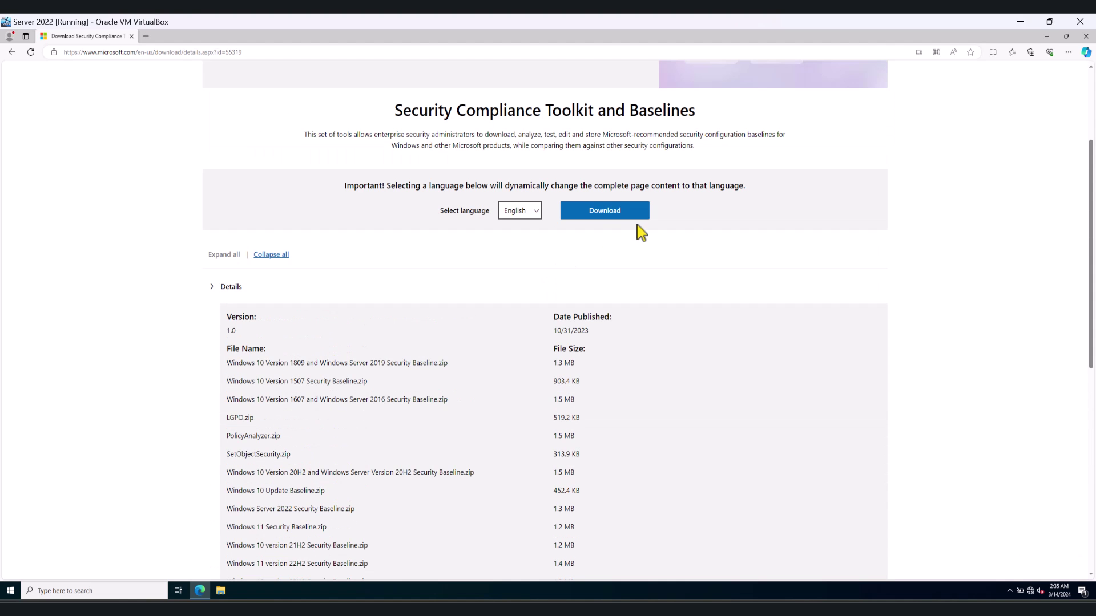
click(614, 213)
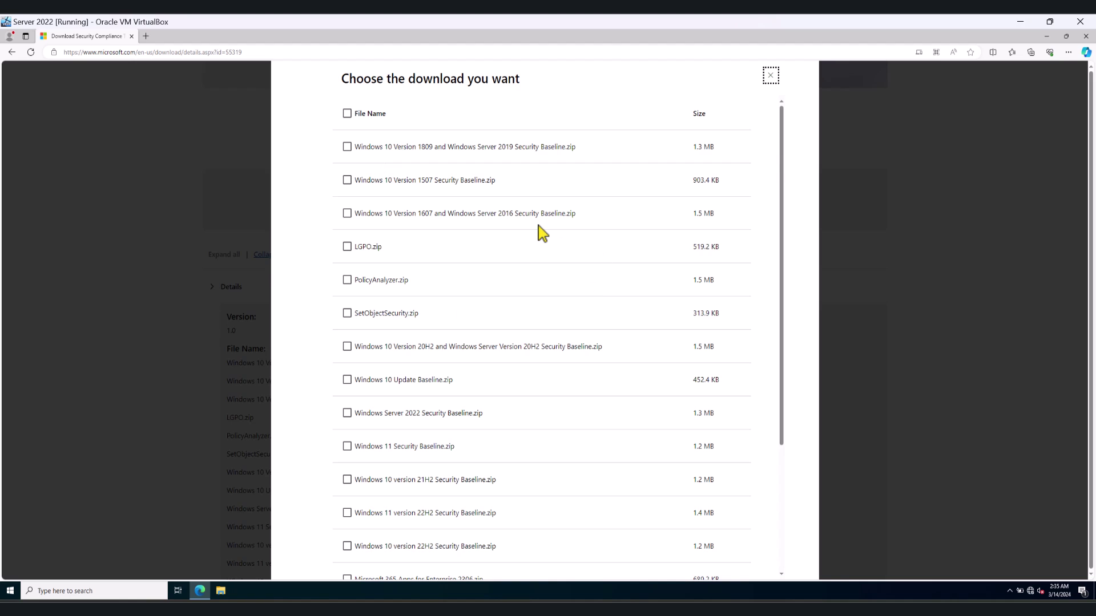
scroll(541, 233, down, 3)
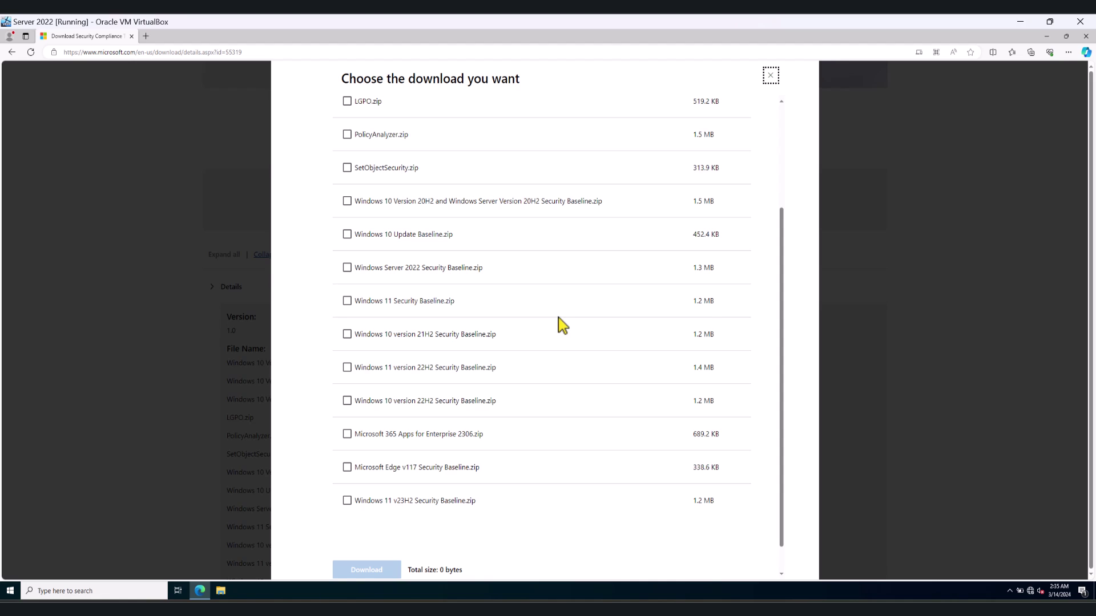
scroll(562, 326, up, 3)
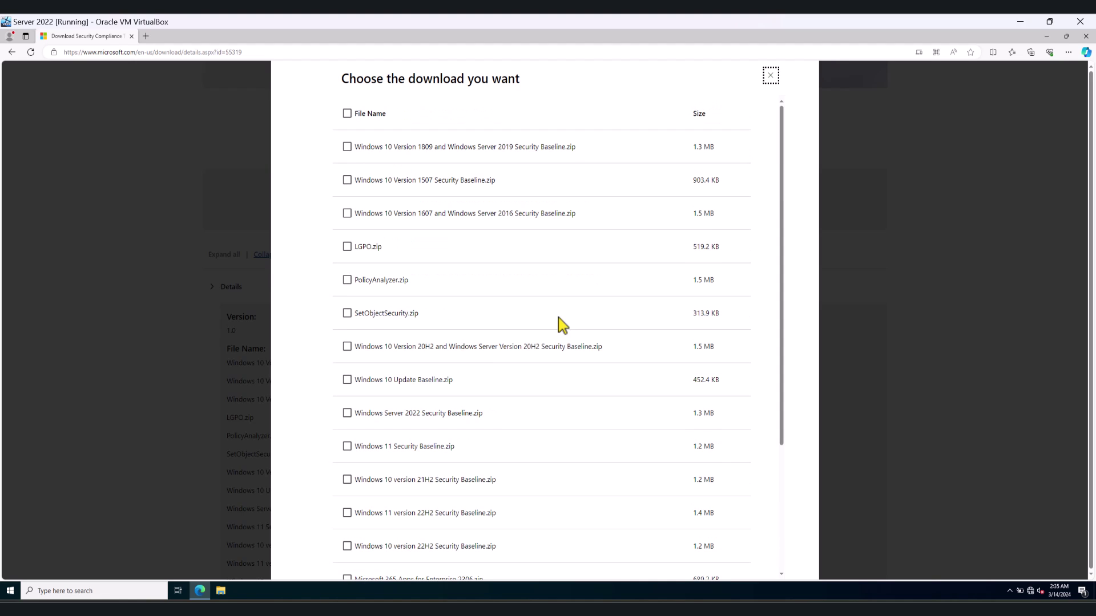
click(347, 413)
scroll(565, 399, down, 3)
click(360, 543)
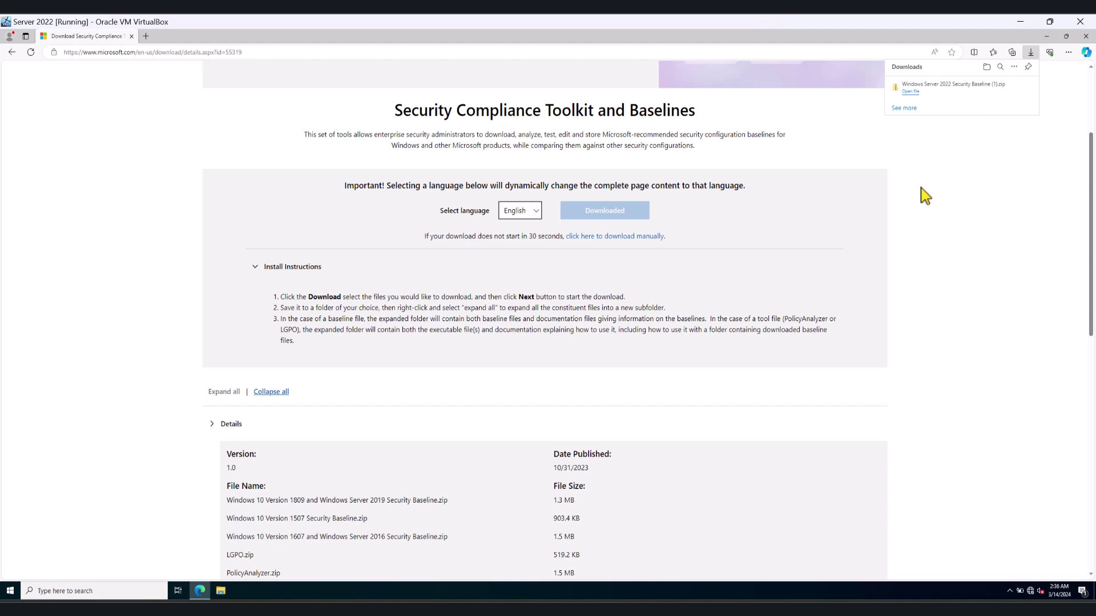
Step: Go to Downloads in File Explorer and check the baseline zip's actions without extracting it
click(220, 591)
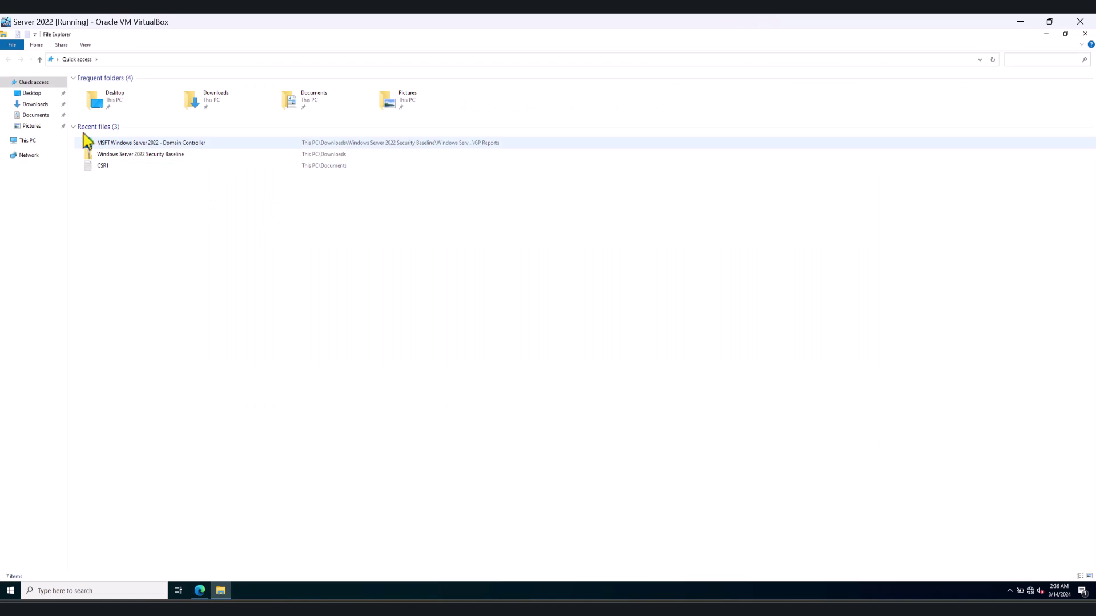
click(42, 105)
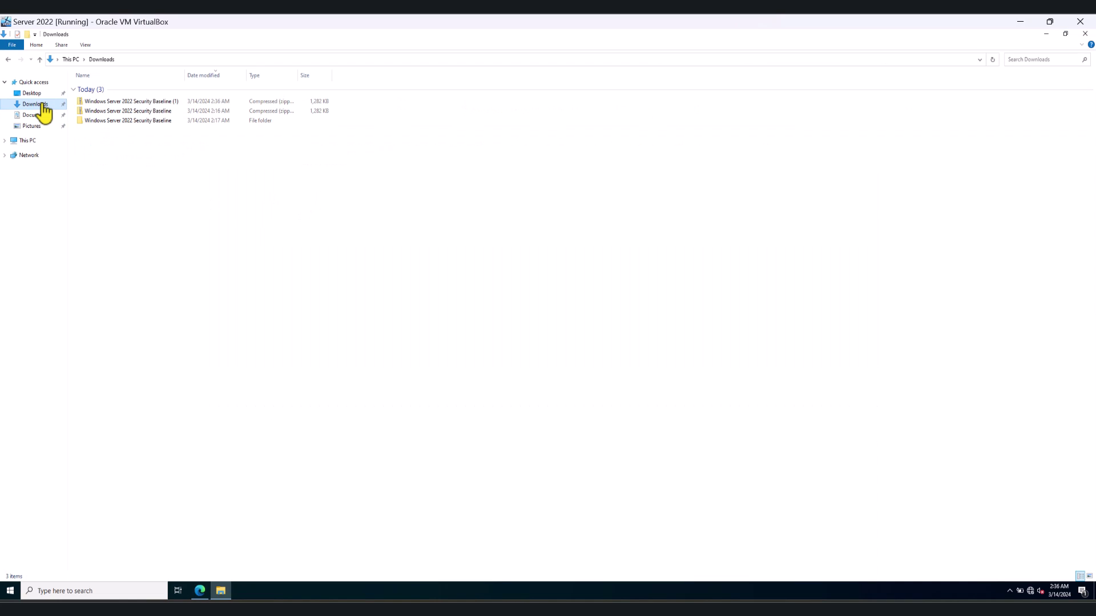
click(113, 103)
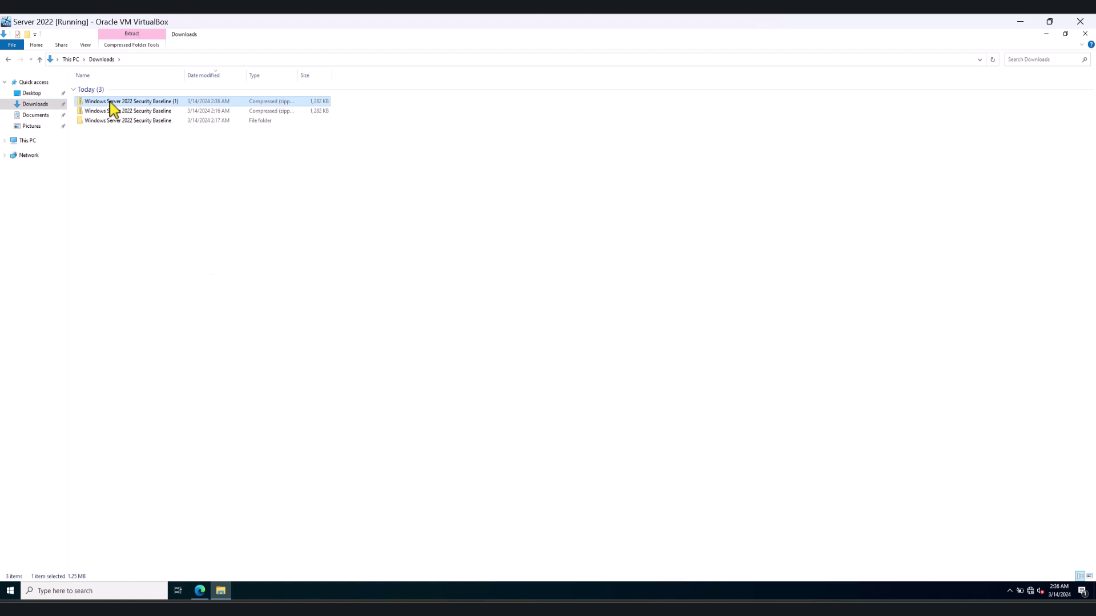
right_click(113, 107)
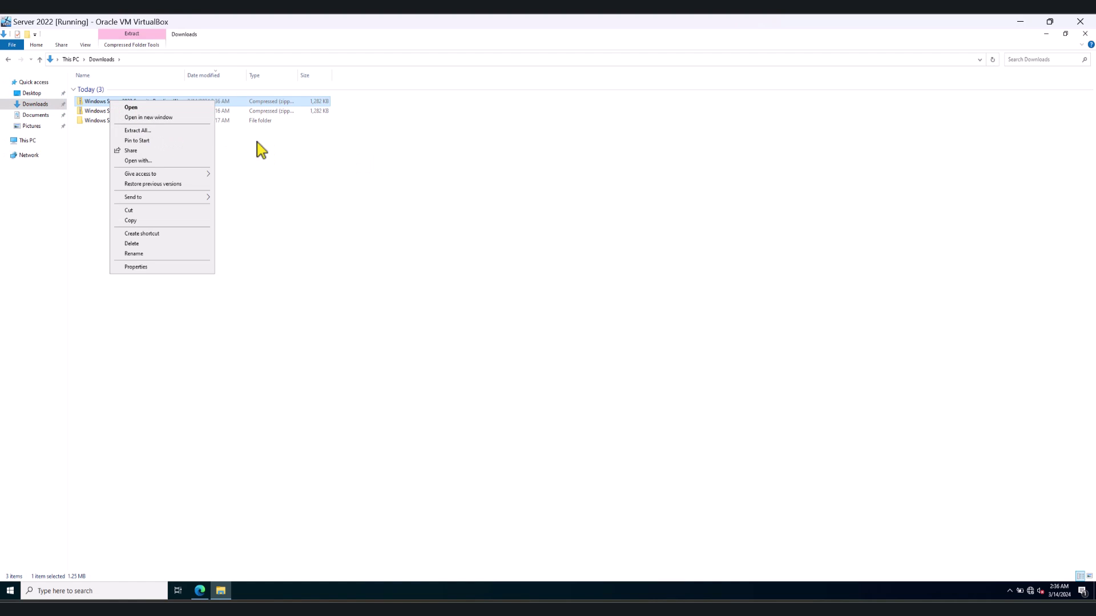
click(344, 182)
click(344, 182)
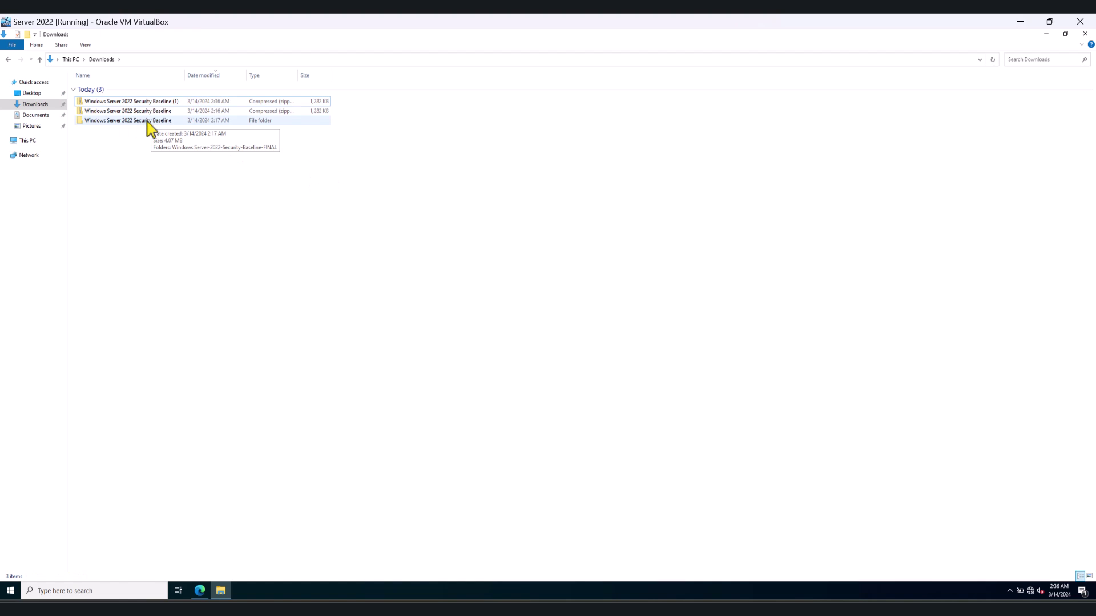
Step: Open the Windows Server-2022-Security-Baseline-FINAL folder, peek into Documentation, and return
double_click(147, 121)
click(146, 90)
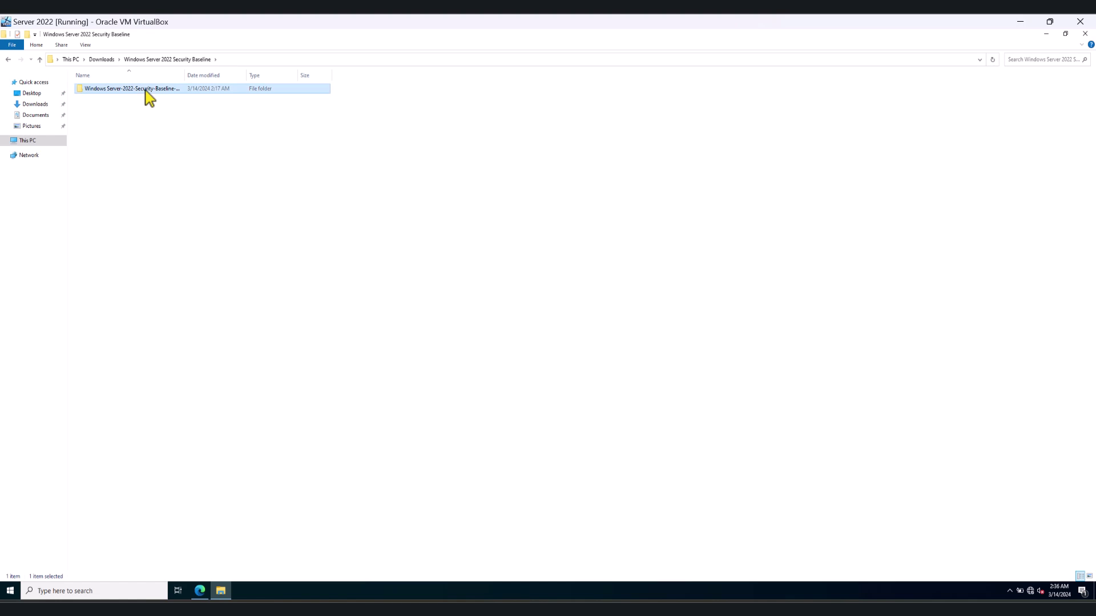
double_click(146, 90)
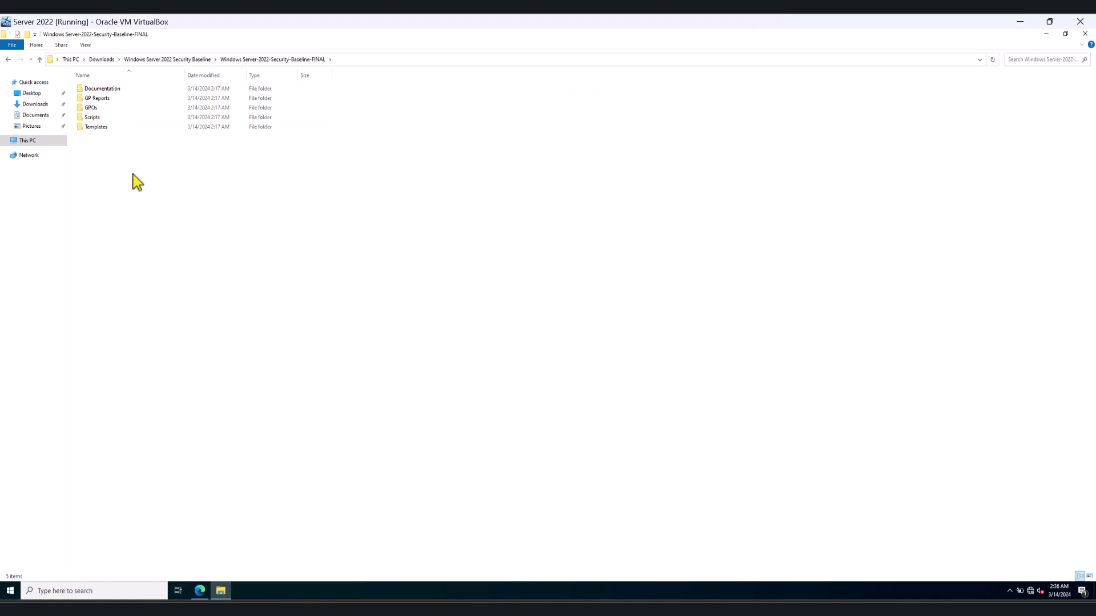
double_click(116, 88)
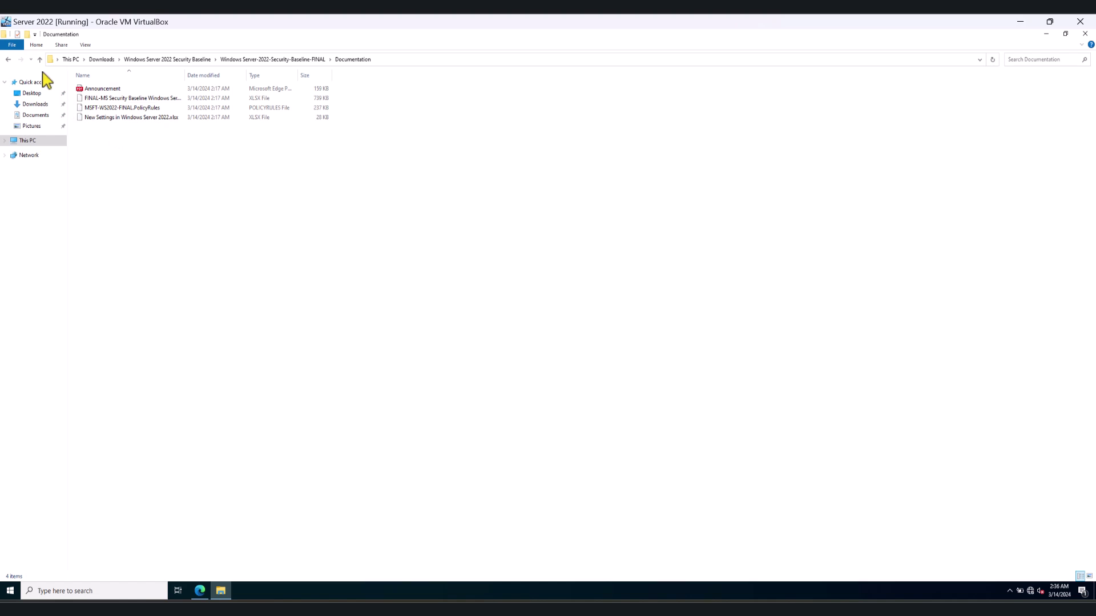
click(8, 60)
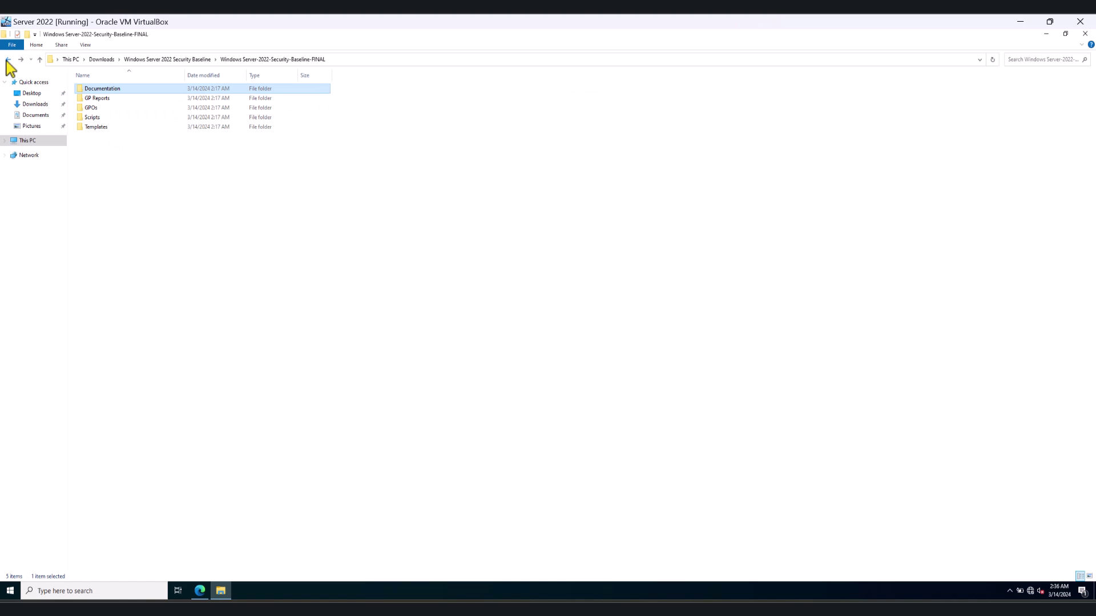
Step: Open GP Reports and switch between the Domain Controller and Member Server reports
double_click(105, 100)
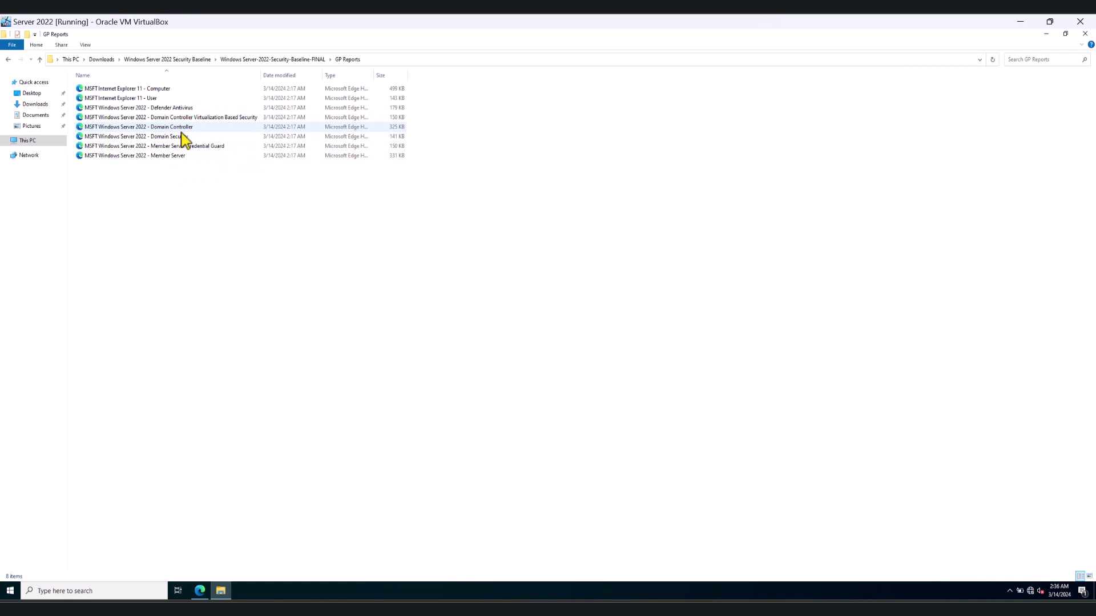
click(119, 128)
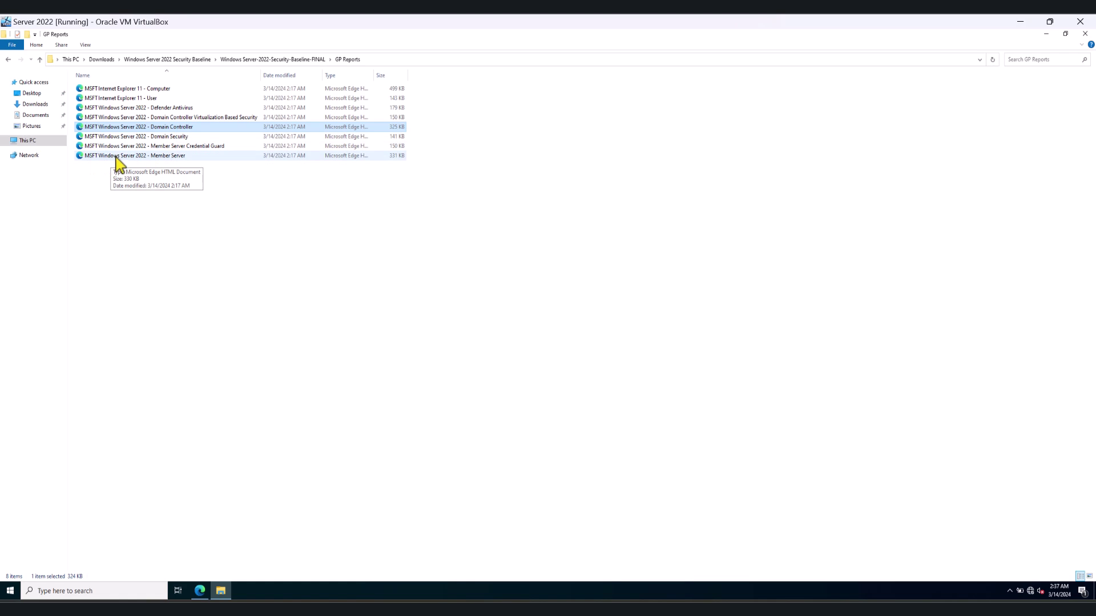
click(184, 157)
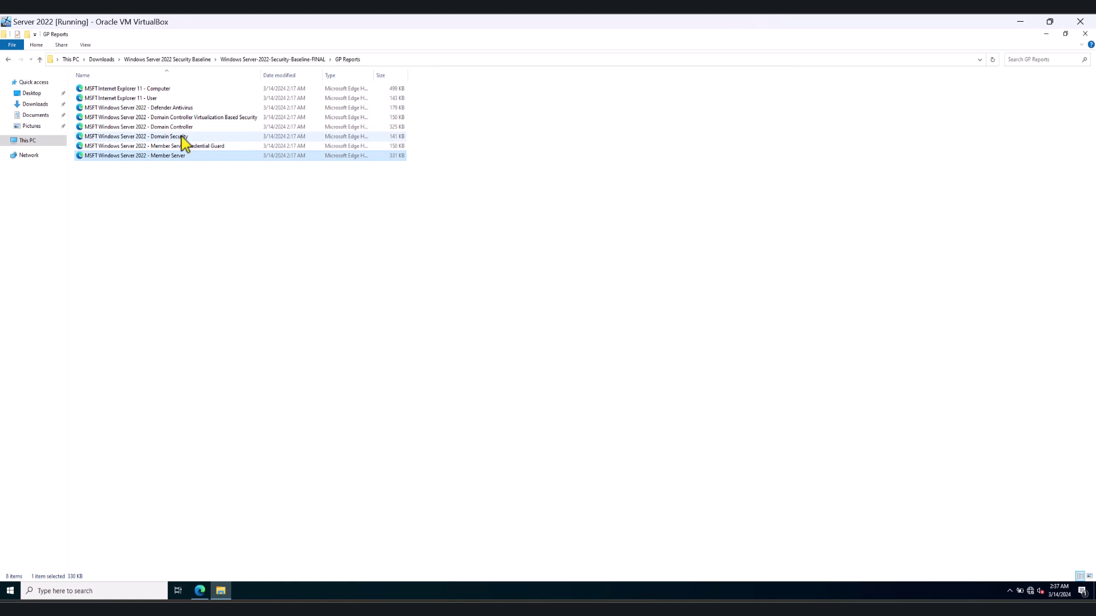
click(187, 126)
click(179, 156)
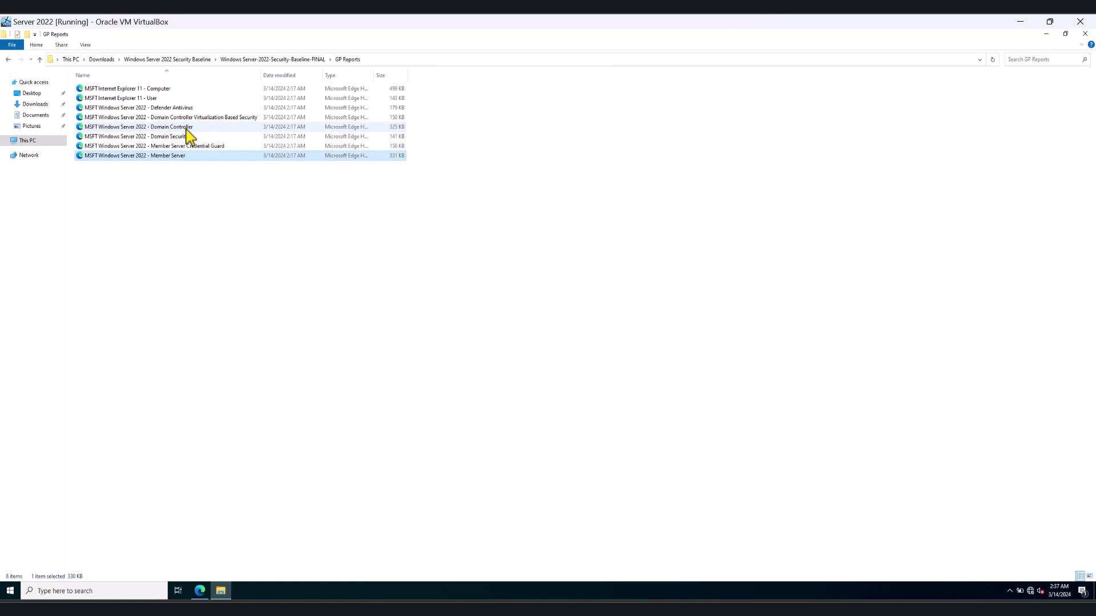
click(187, 127)
click(178, 156)
click(188, 128)
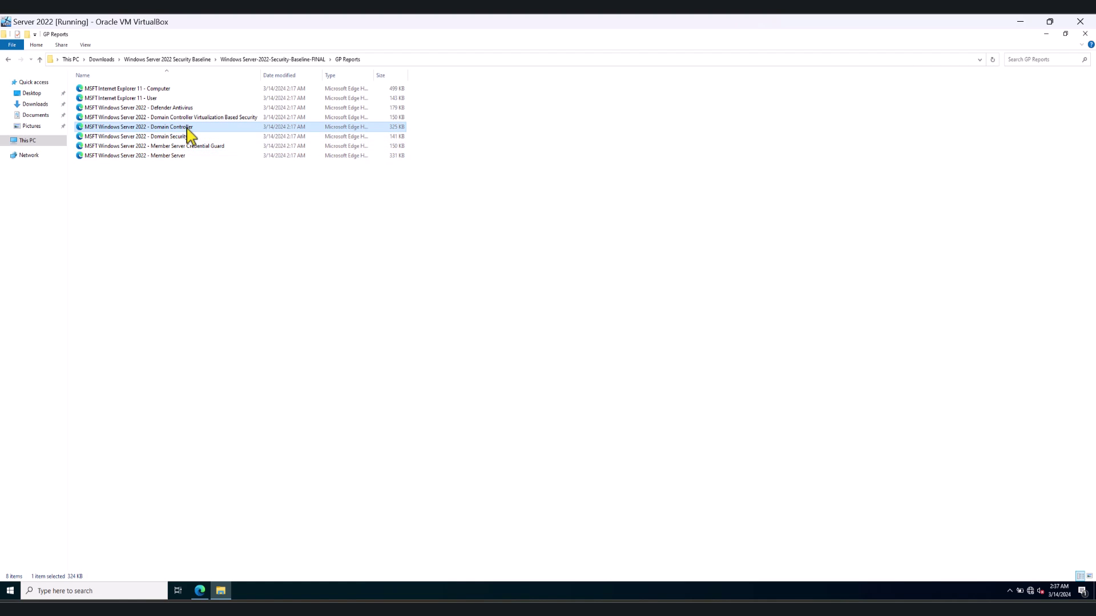
click(181, 156)
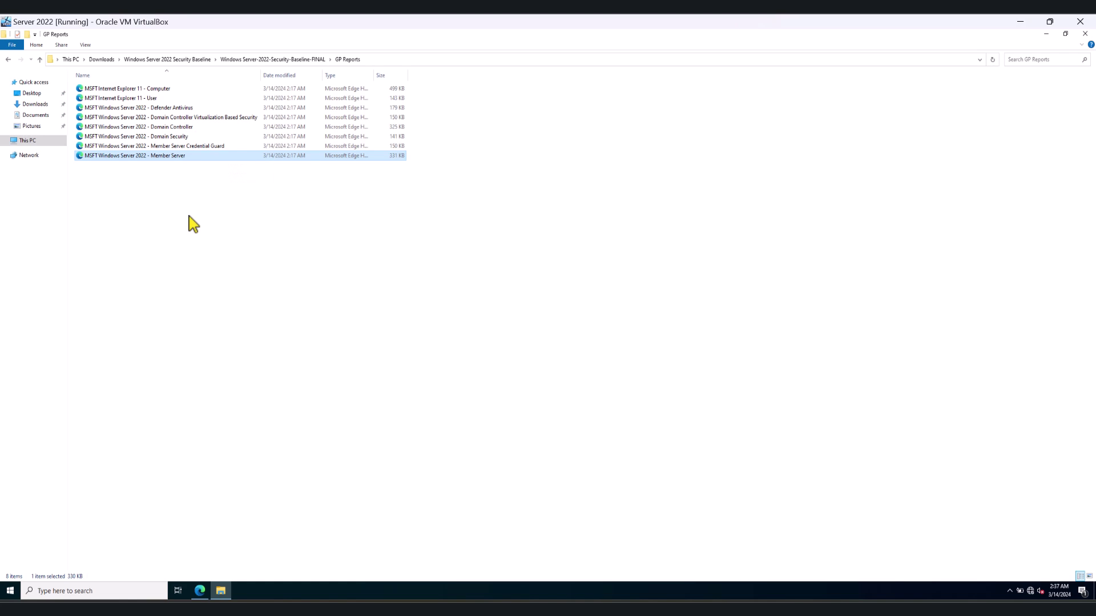
Step: Open the Domain Controller report in Edge, expand all sections, scroll through, and close it
click(193, 127)
double_click(193, 128)
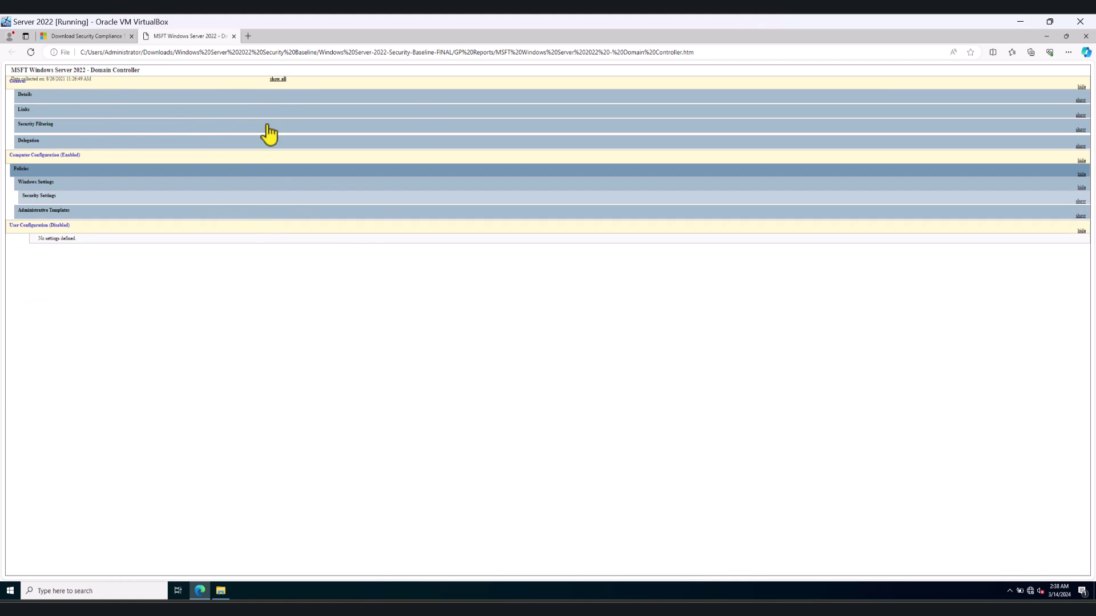
click(279, 79)
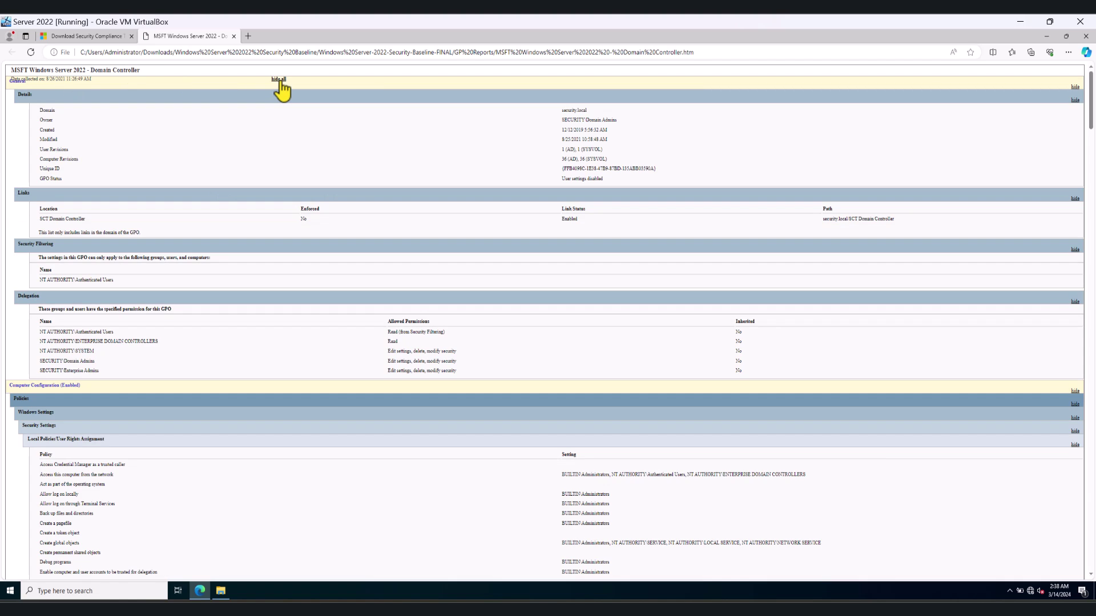
scroll(348, 248, down, 8)
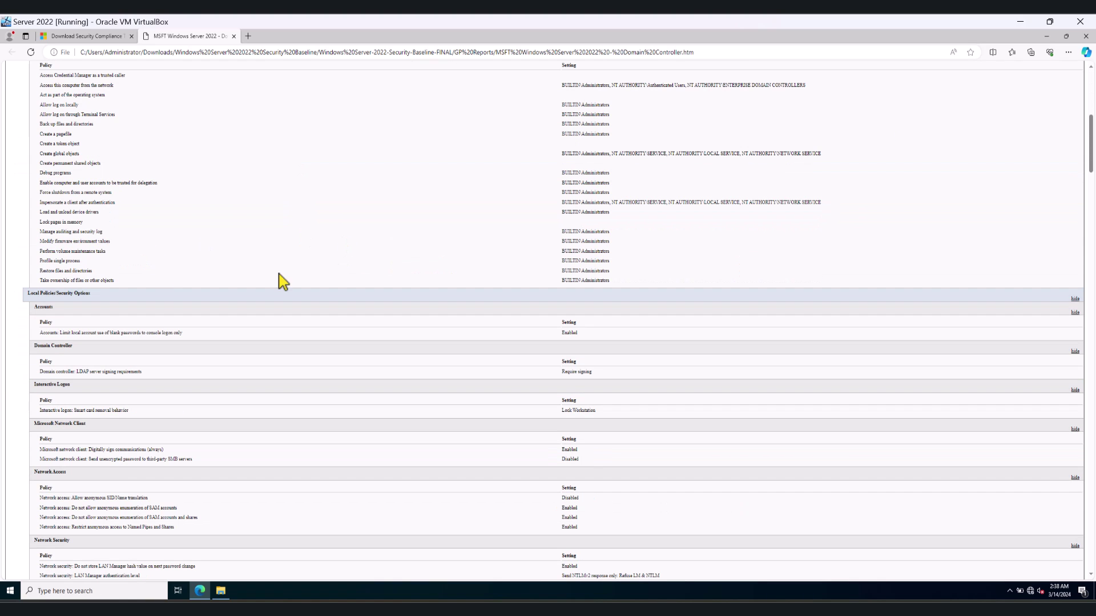
scroll(278, 238, down, 15)
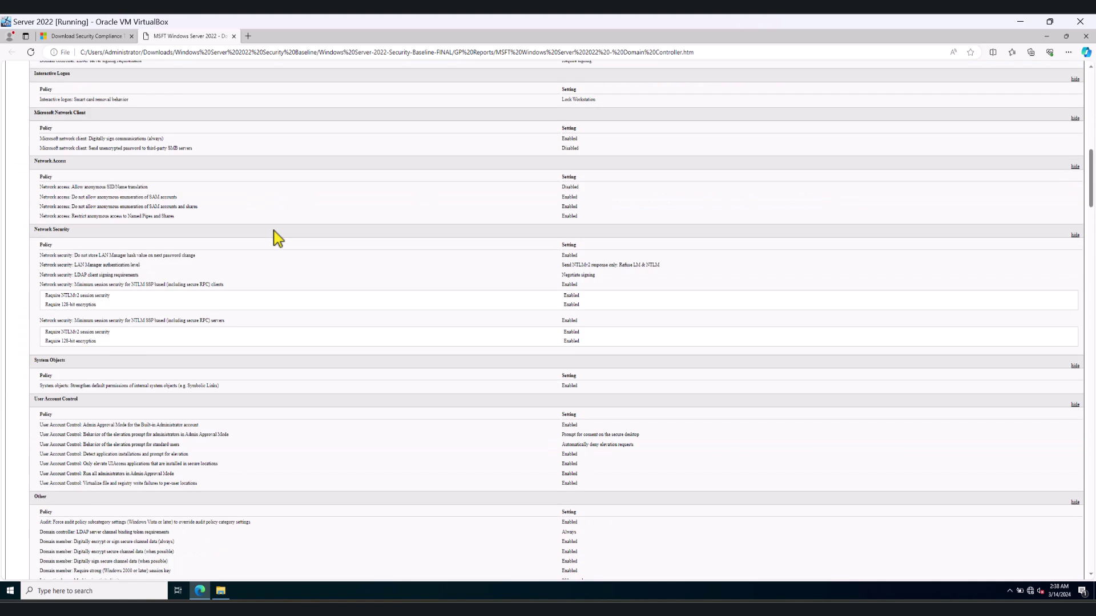
scroll(278, 238, down, 20)
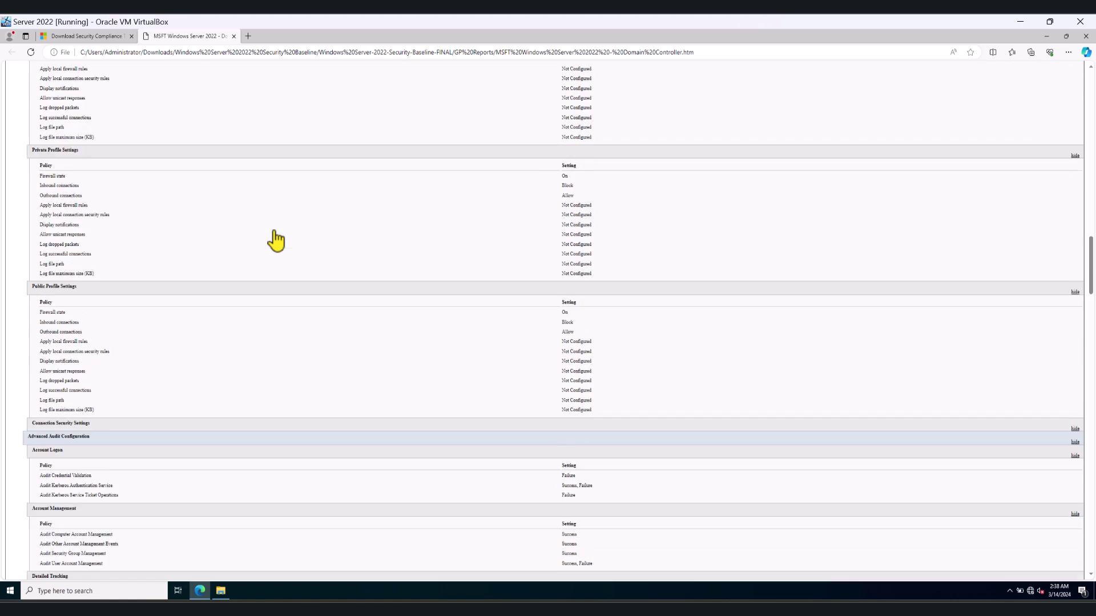
scroll(276, 239, down, 10)
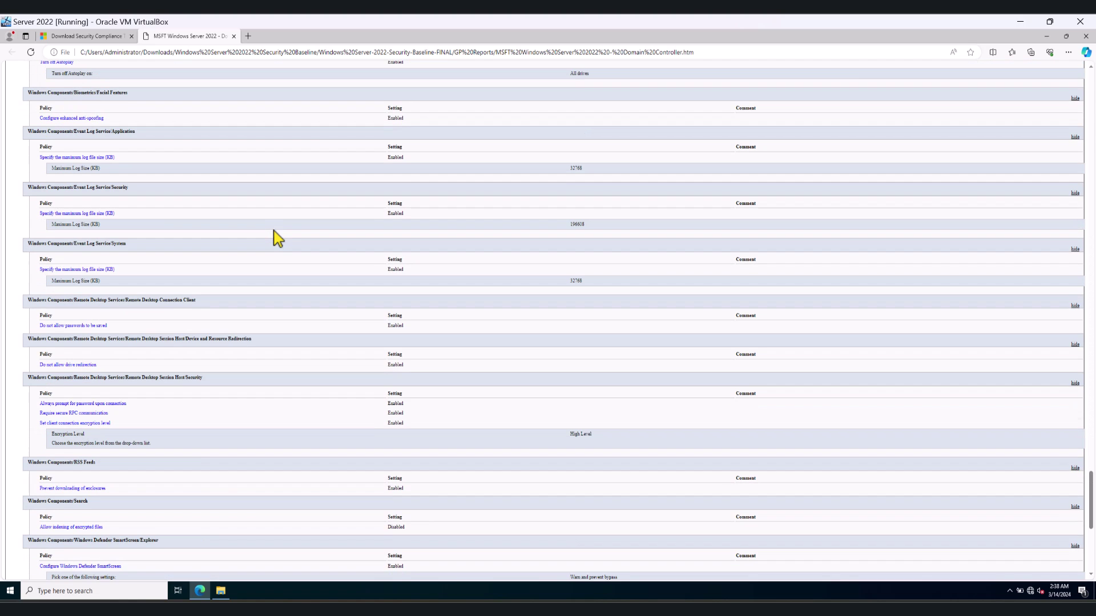
scroll(278, 238, down, 5)
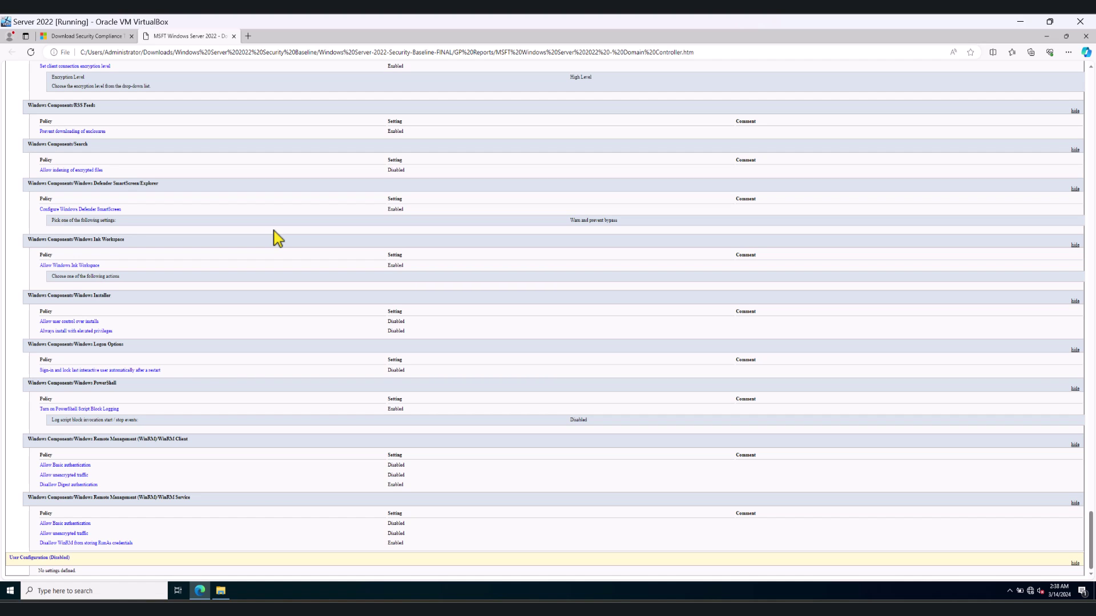
scroll(278, 238, up, 20)
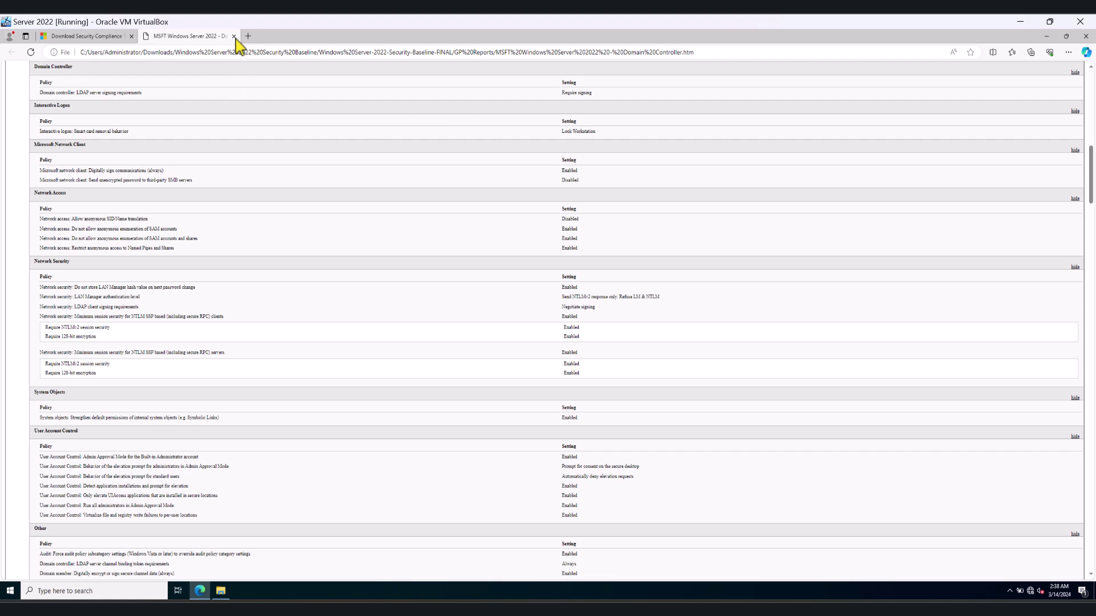
click(234, 37)
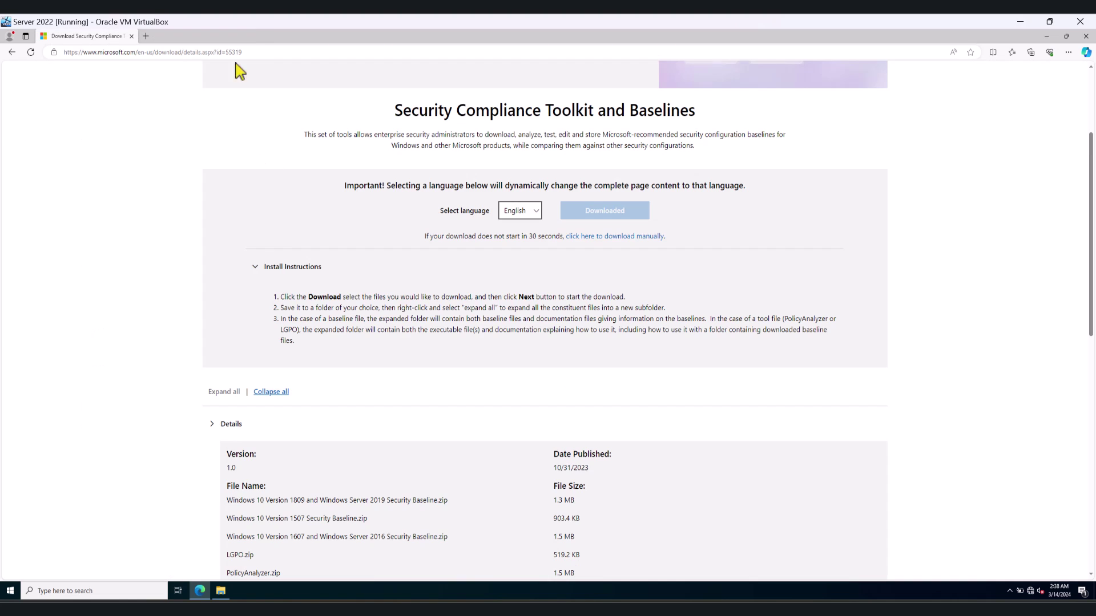
Step: View the GPOs folder with the Name column widened to full GUIDs, then open Scripts
click(221, 591)
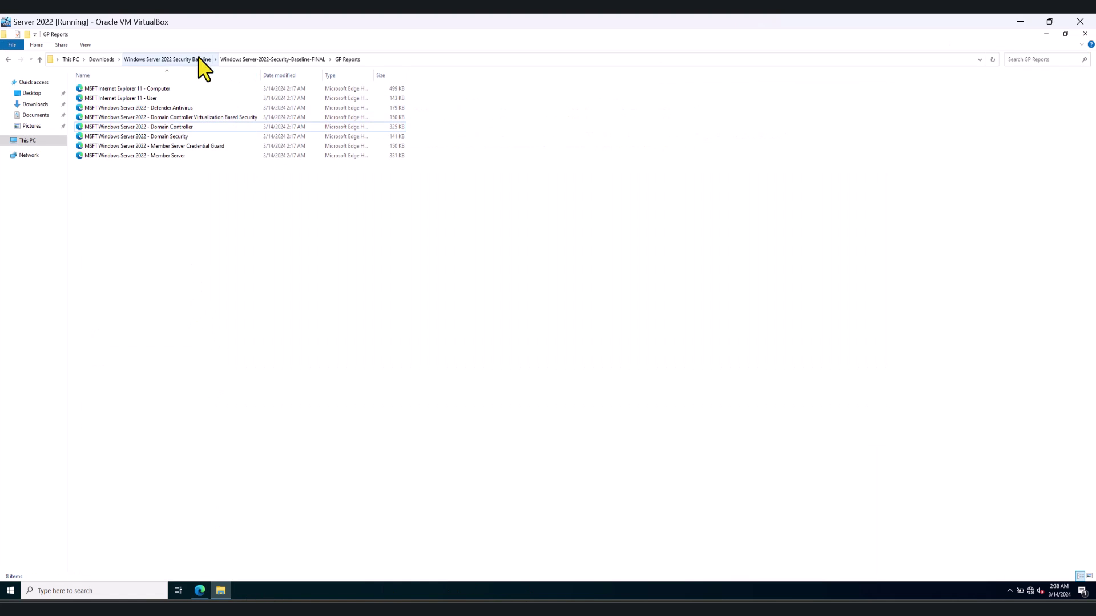
click(237, 60)
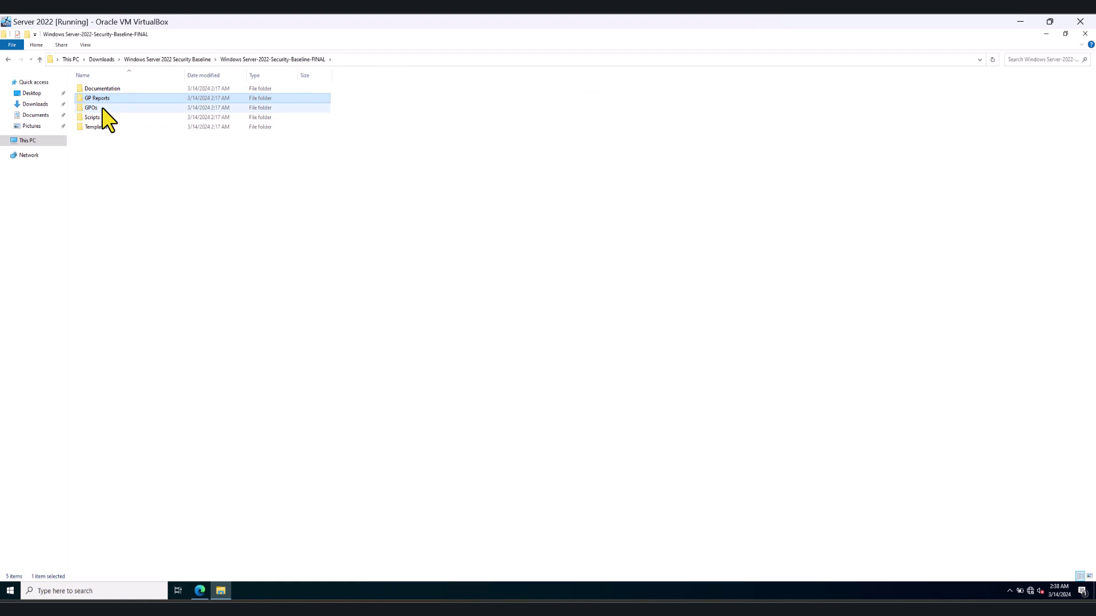
double_click(103, 107)
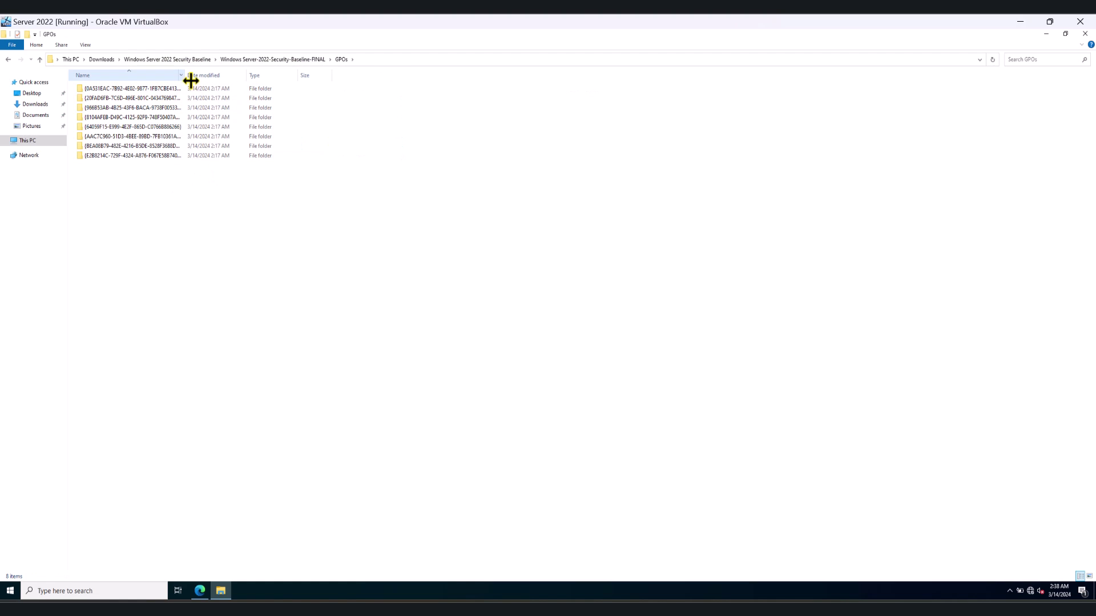
drag(189, 79, 249, 75)
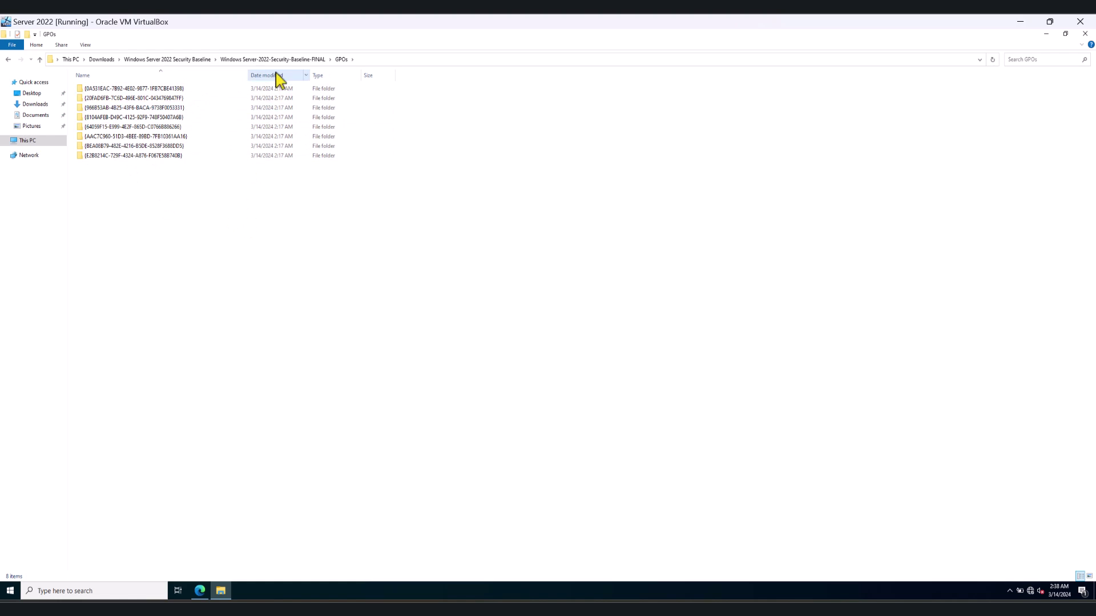
click(247, 60)
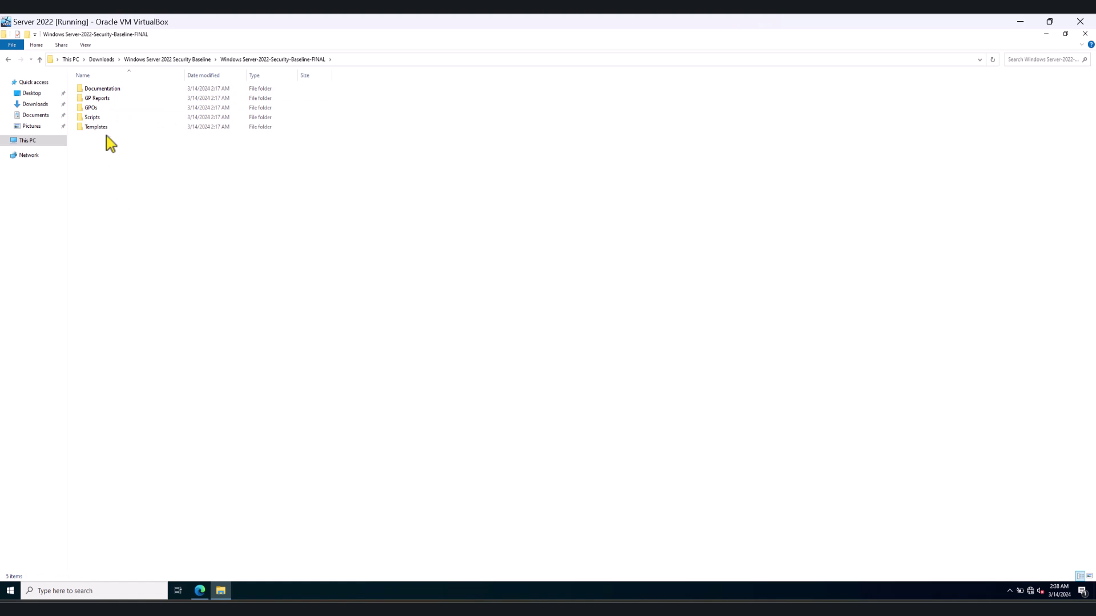
click(101, 118)
double_click(102, 119)
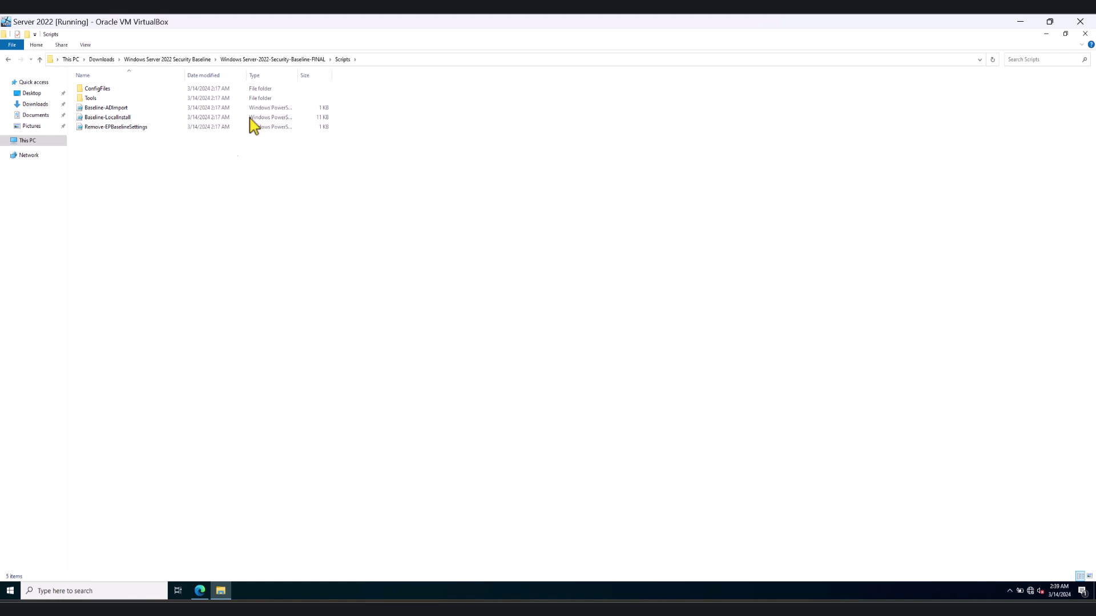
Step: Open the baseline's Templates folder and peek into its en-US subfolder
click(178, 61)
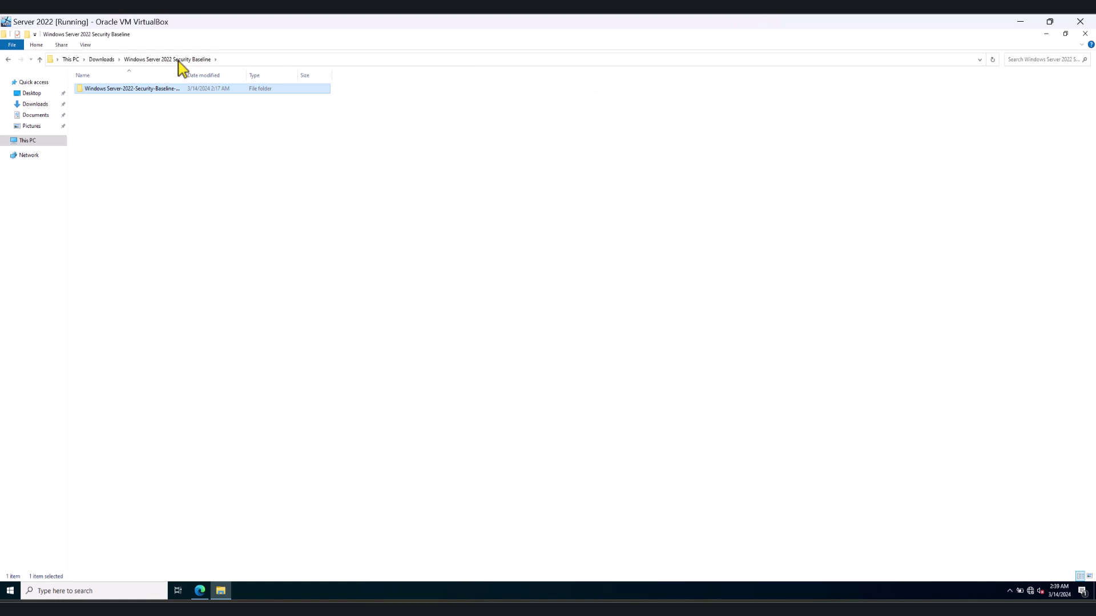
double_click(151, 90)
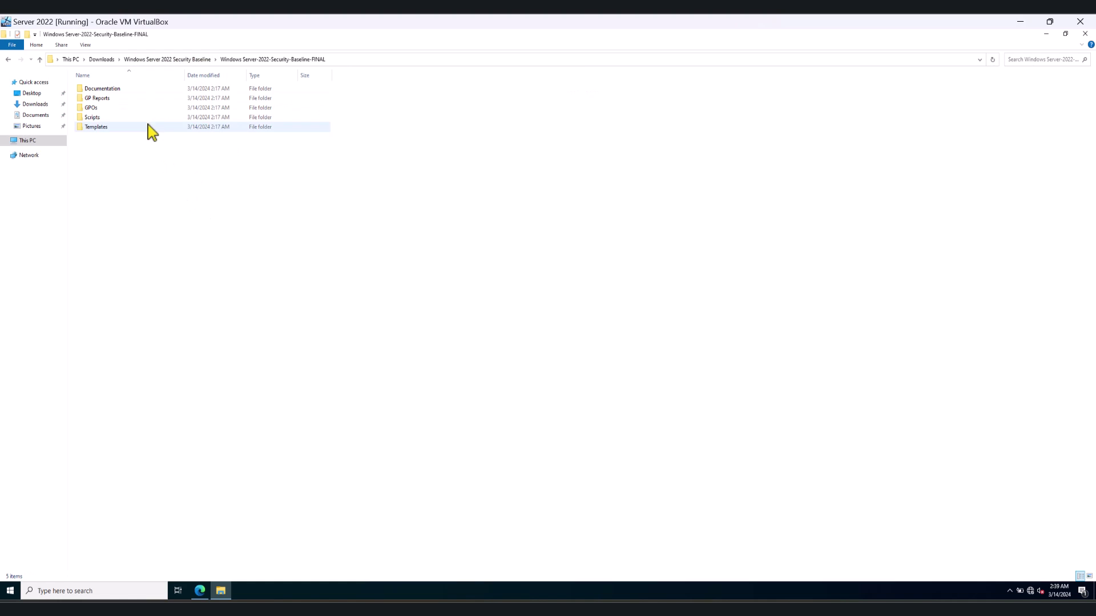
double_click(102, 128)
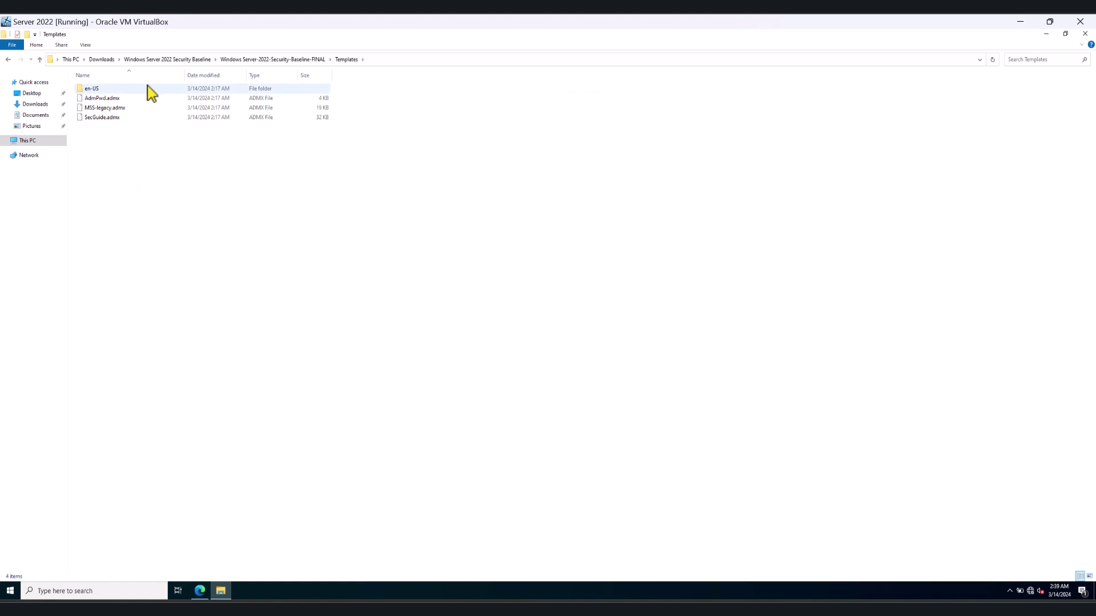
double_click(94, 89)
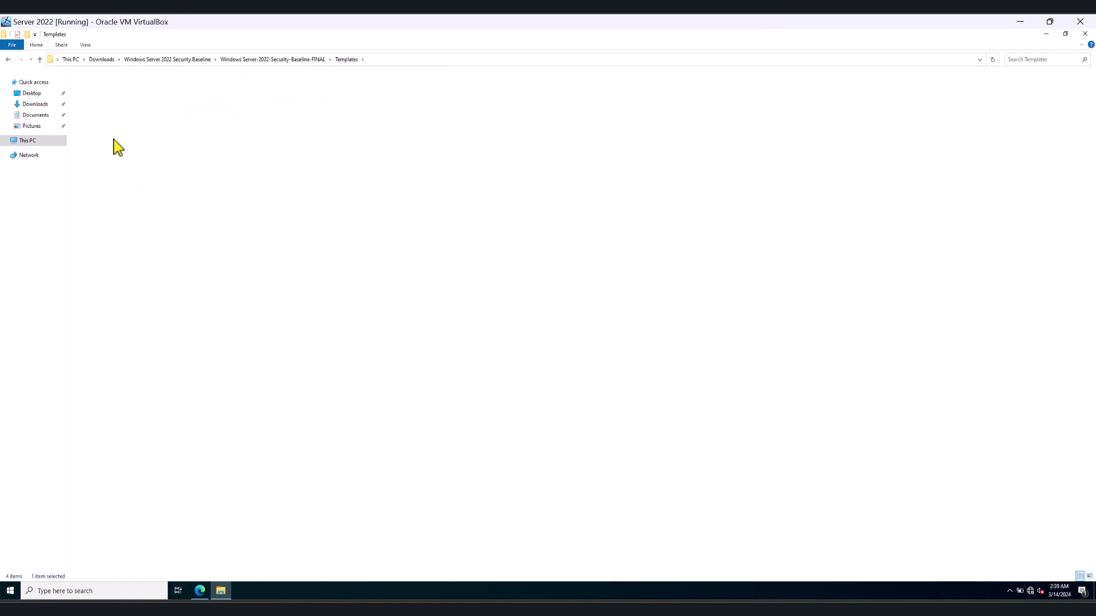
click(8, 60)
click(144, 150)
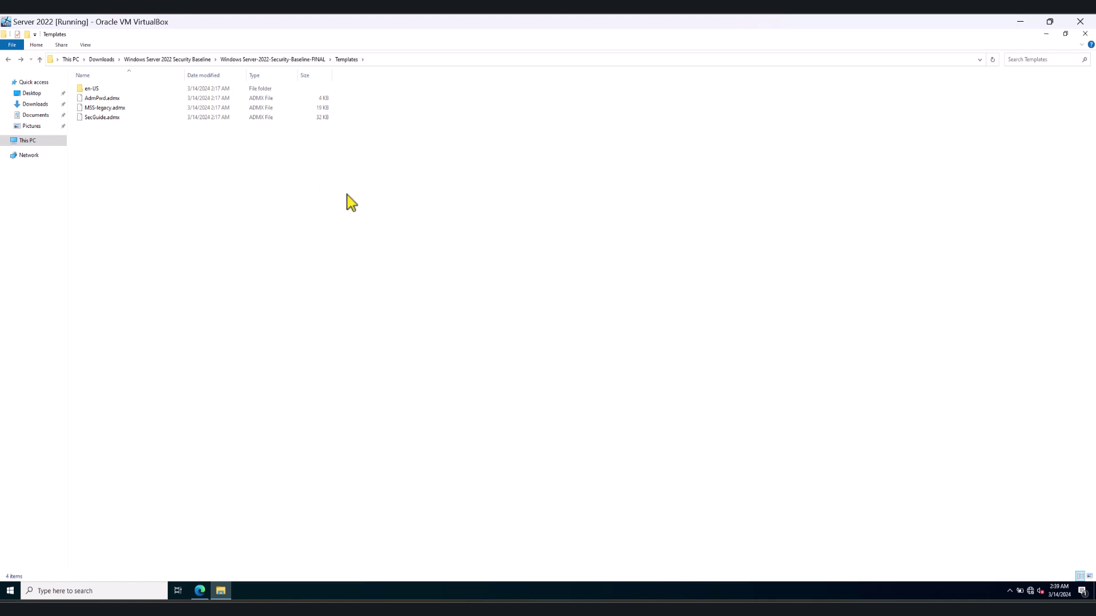
Step: Copy AdmPwd.admx, MSS-legacy.admx and SecGuide.admx to the clipboard
drag(110, 139, 106, 106)
right_click(143, 97)
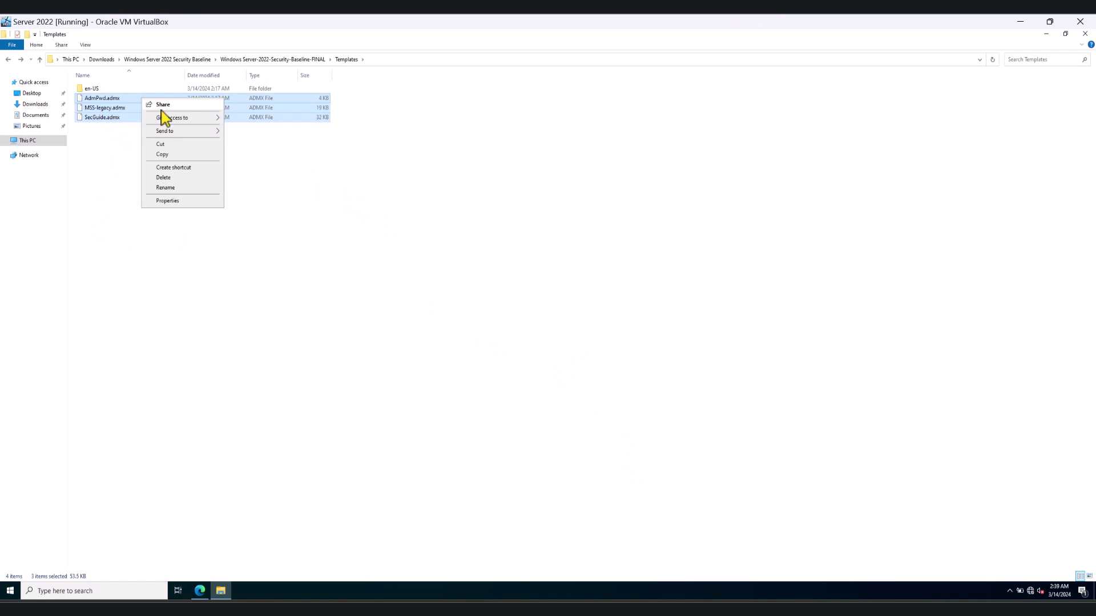
click(175, 155)
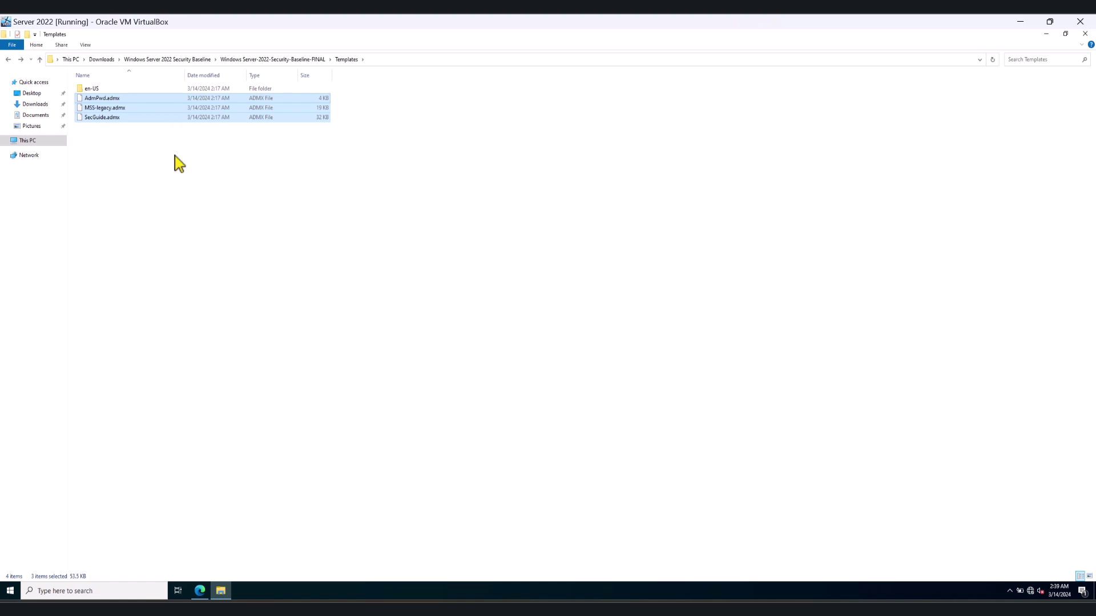
click(221, 590)
Step: Browse to C:\Windows\SYSVOL\sysvol\techtest.local\Policies\PolicyDefinitions
click(221, 590)
click(24, 140)
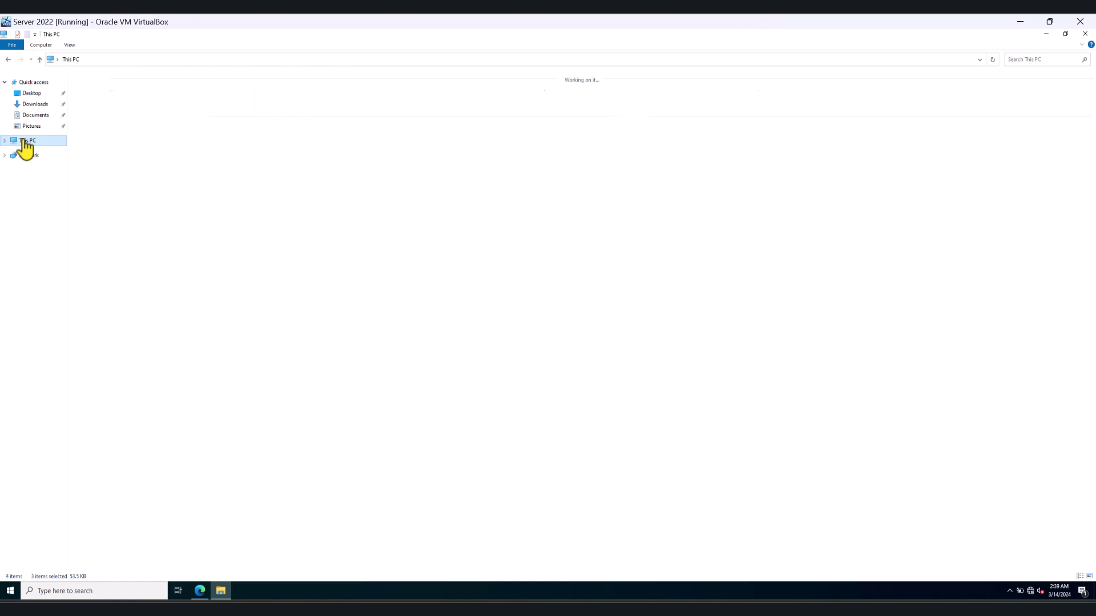
double_click(147, 143)
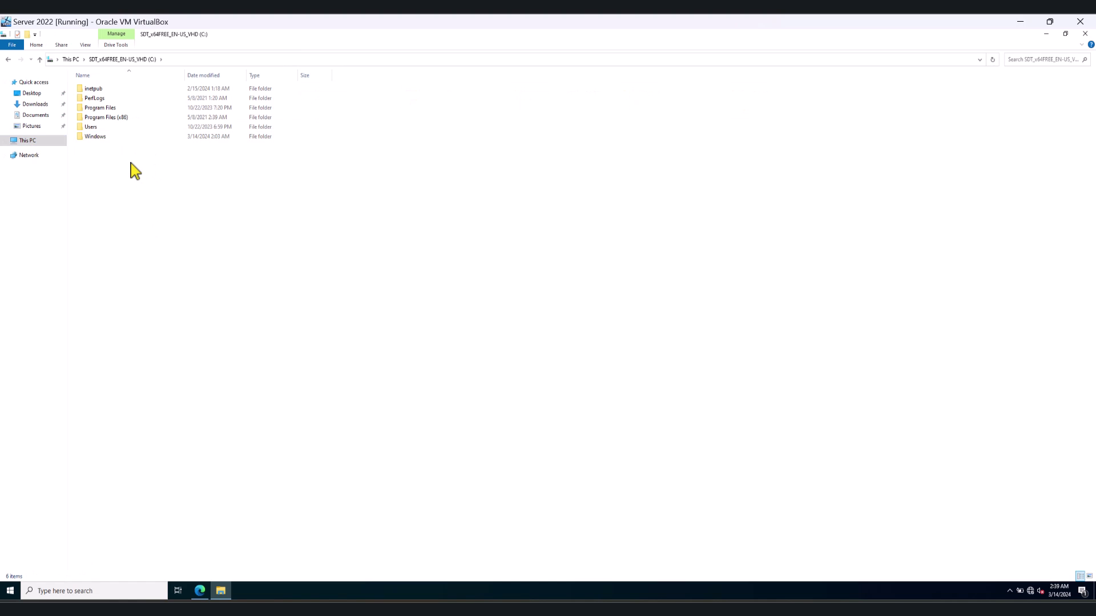
double_click(97, 136)
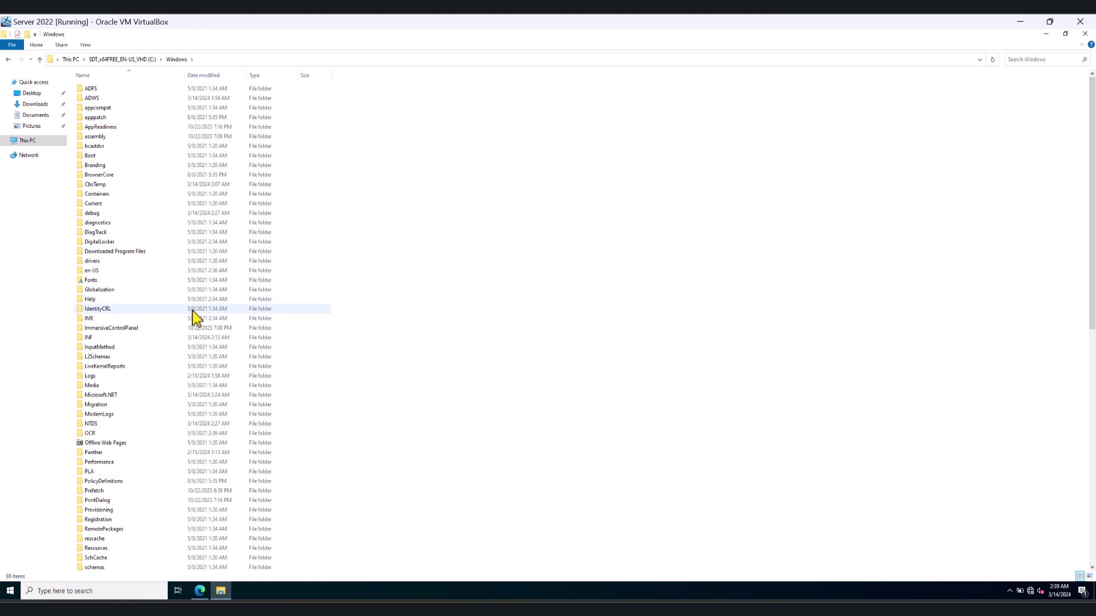
scroll(193, 314, down, 15)
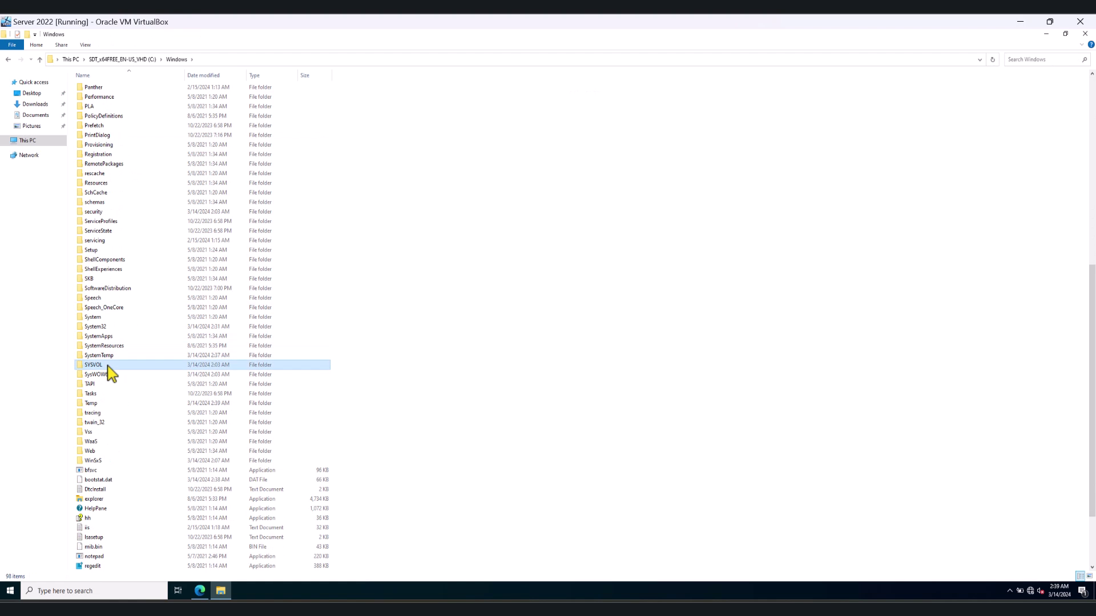
double_click(109, 366)
double_click(95, 120)
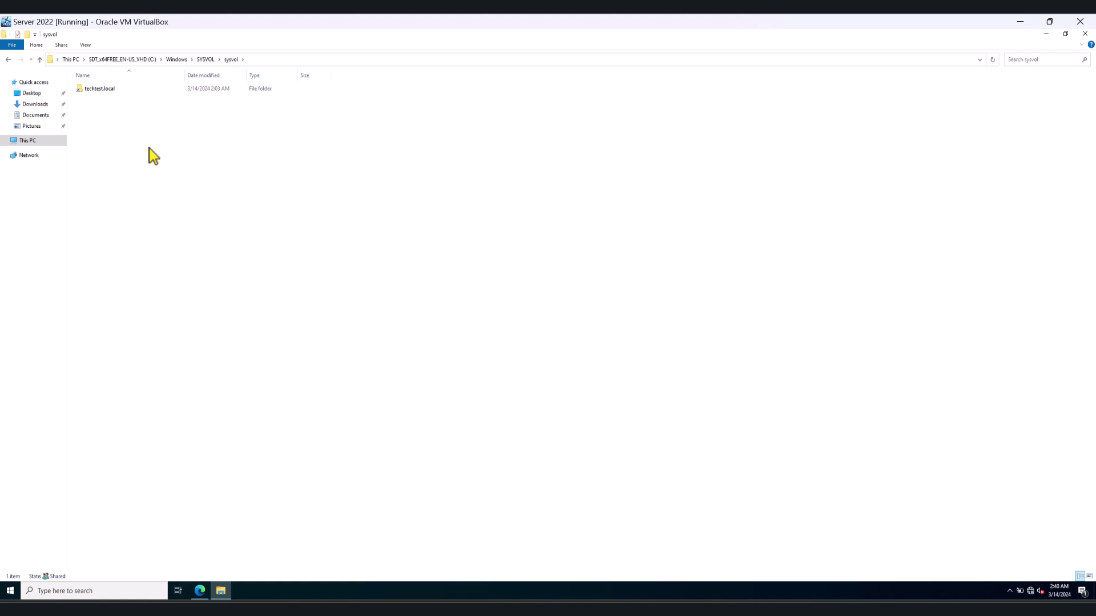
double_click(107, 91)
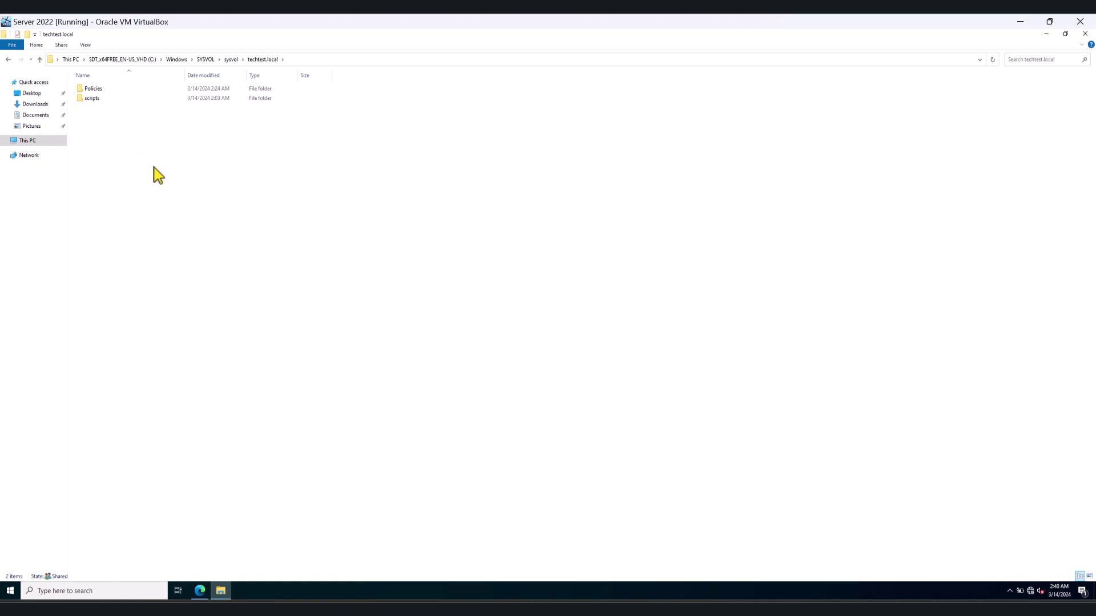
double_click(100, 89)
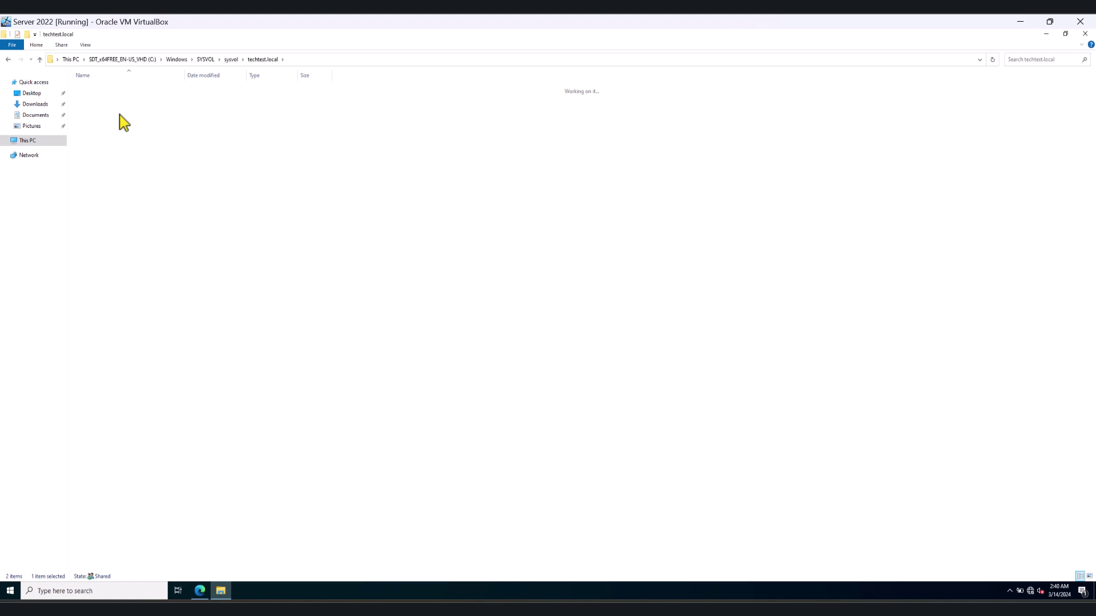
double_click(108, 109)
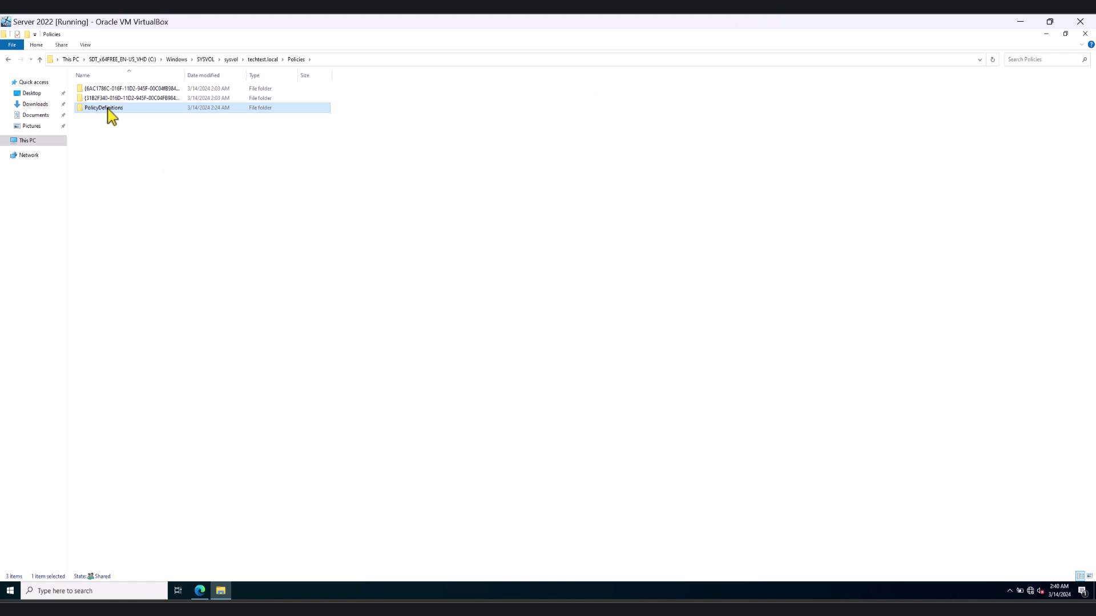
Step: Paste the three ADMX templates into the empty PolicyDefinitions folder
right_click(220, 133)
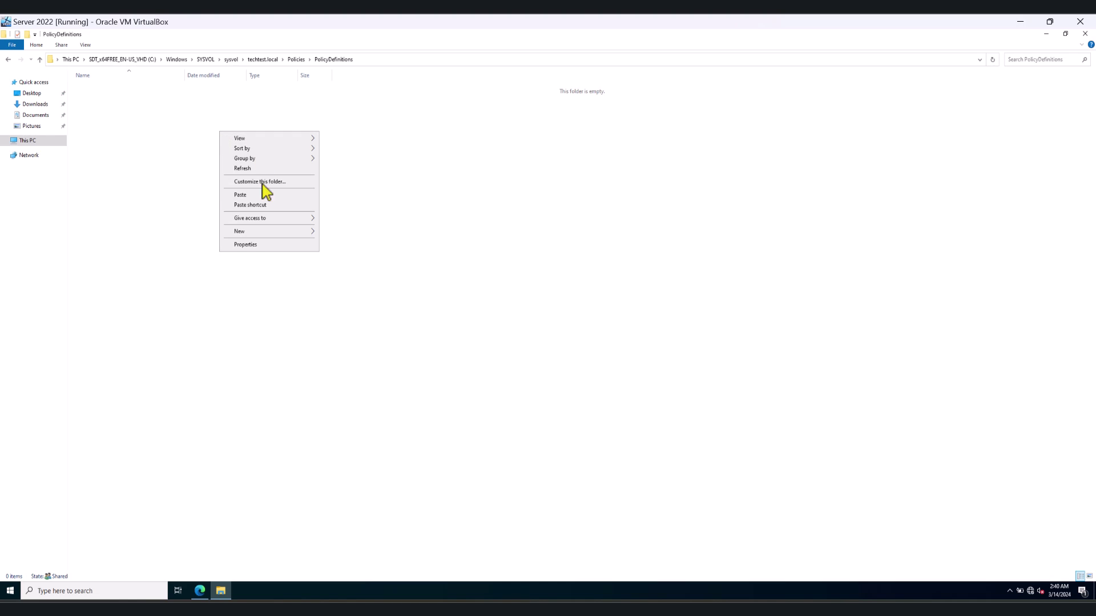
click(249, 194)
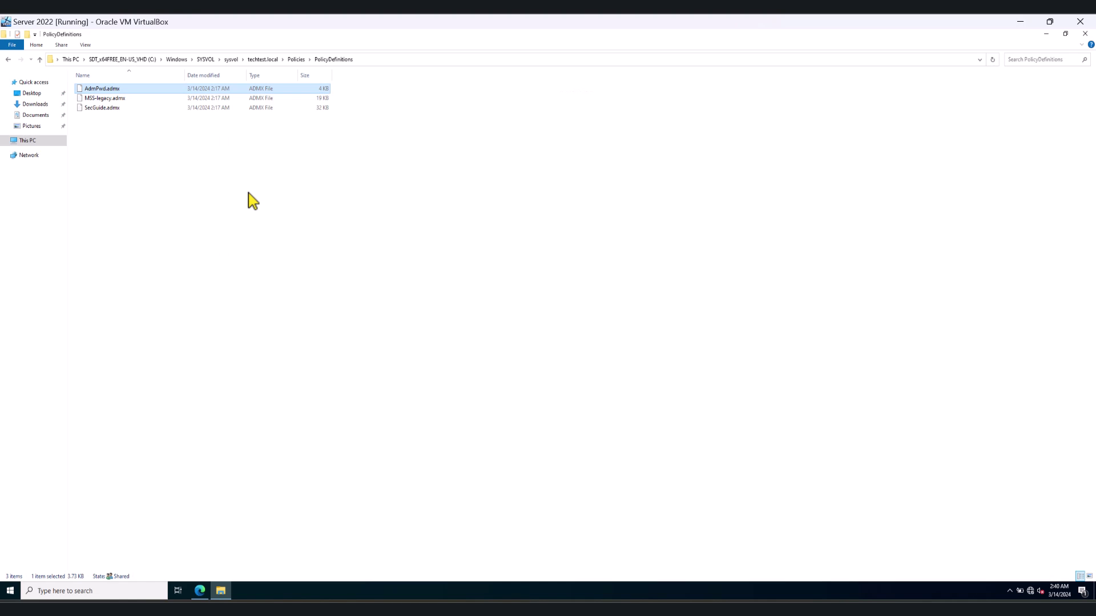
click(252, 199)
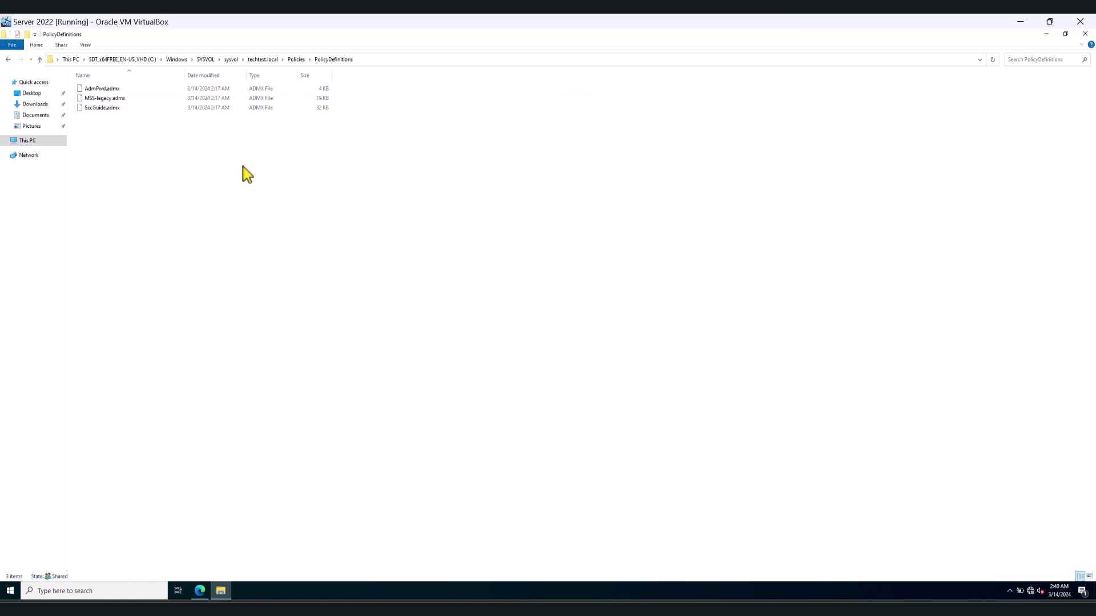
Step: Copy the en-US folder from the baseline's Templates folder in Downloads
click(35, 104)
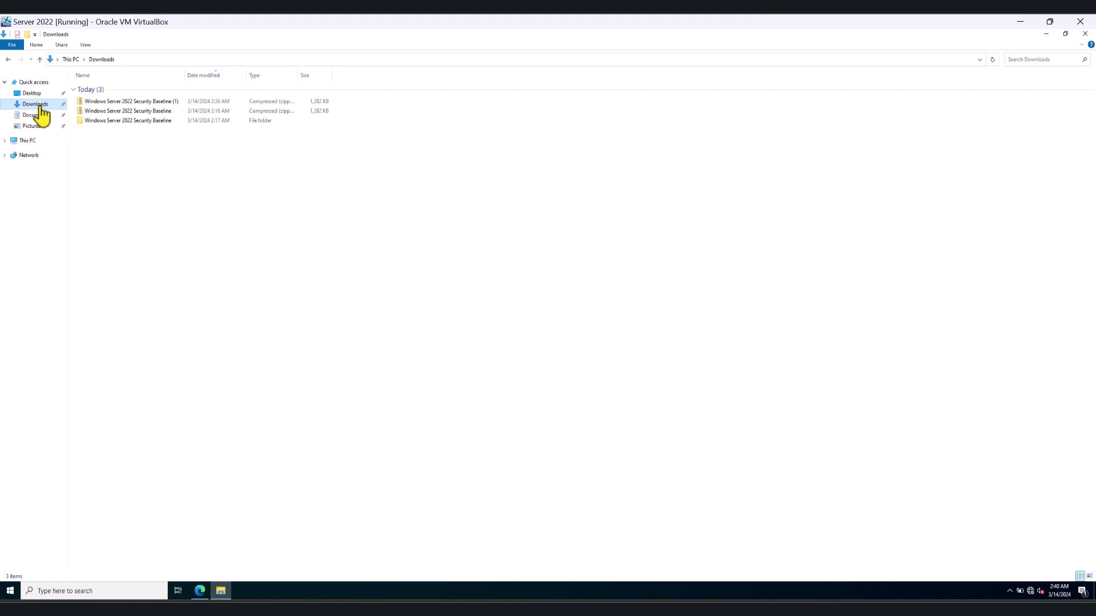
double_click(126, 121)
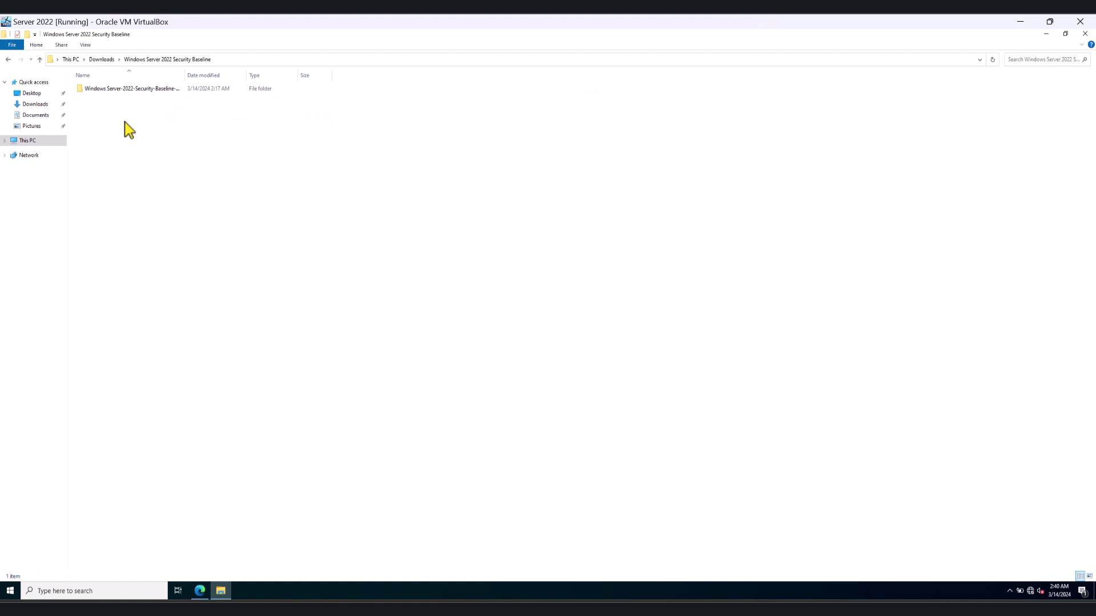
double_click(141, 95)
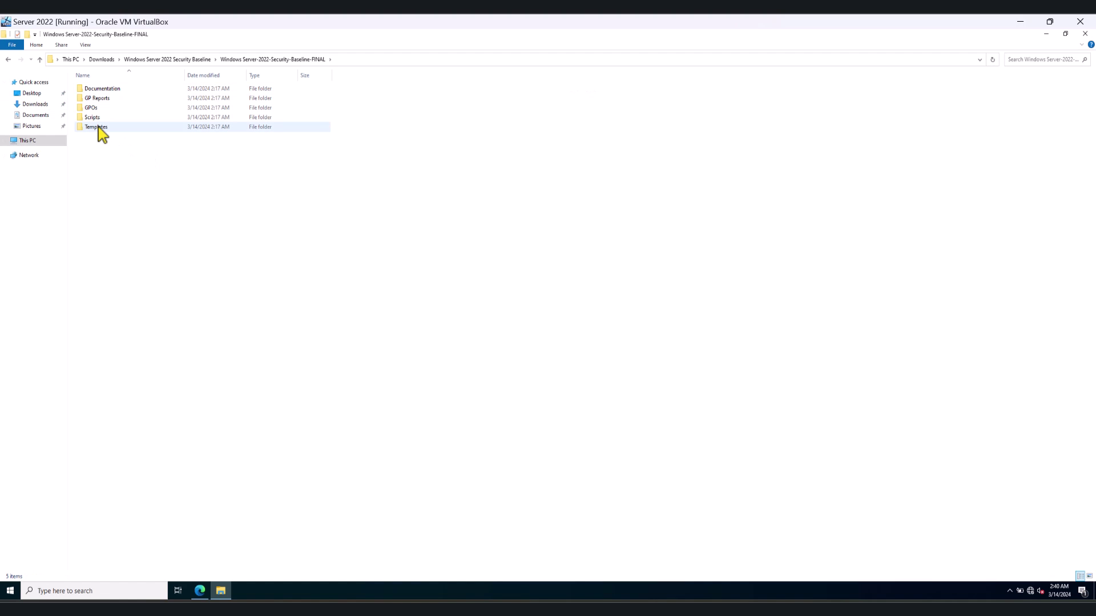
click(99, 128)
double_click(98, 127)
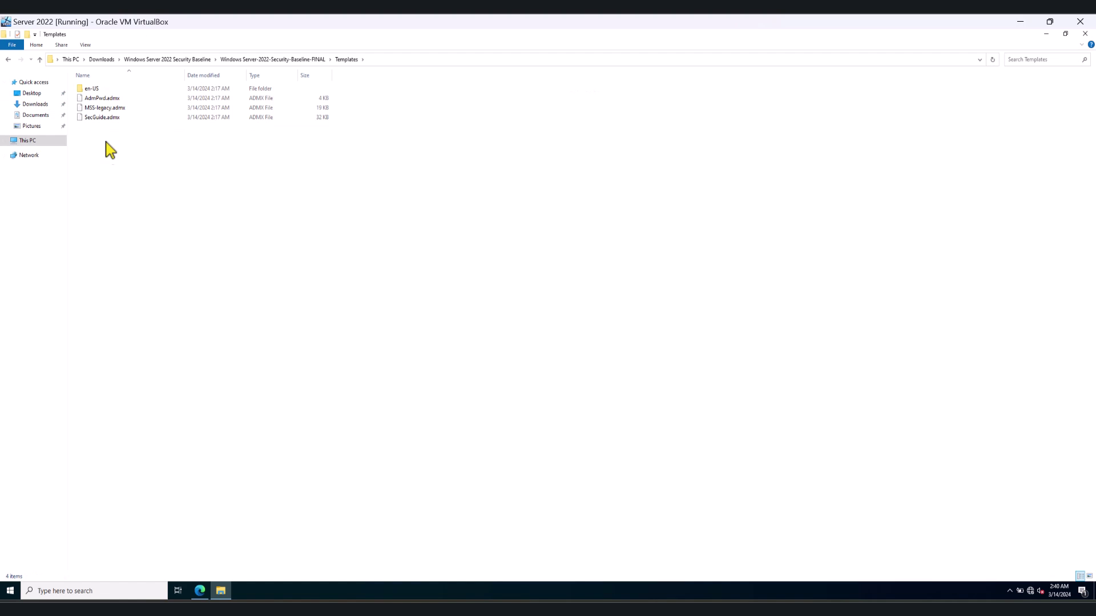
double_click(94, 89)
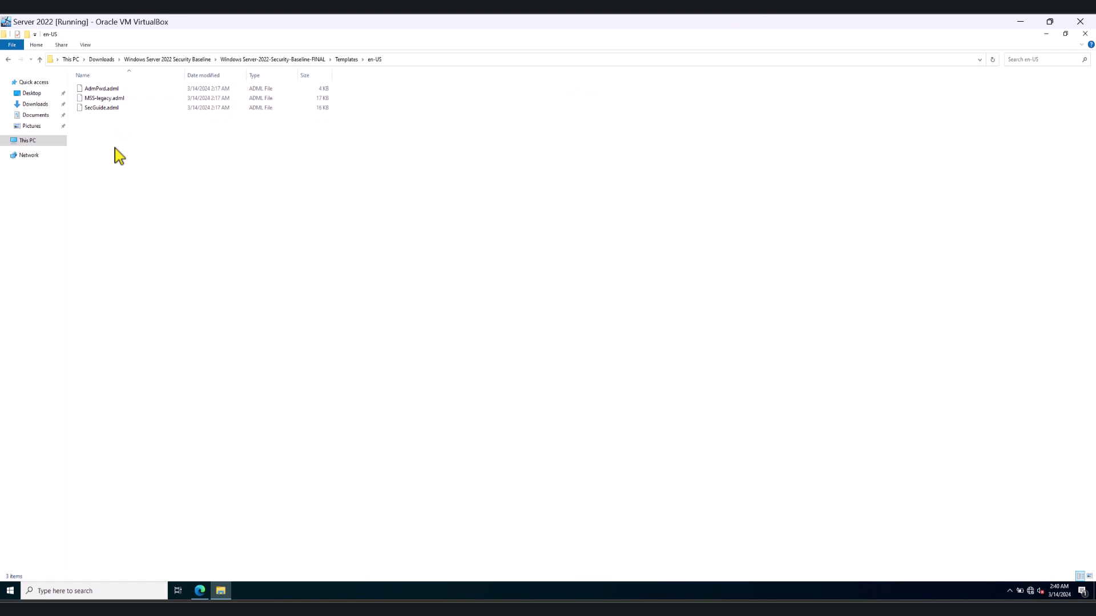
click(8, 59)
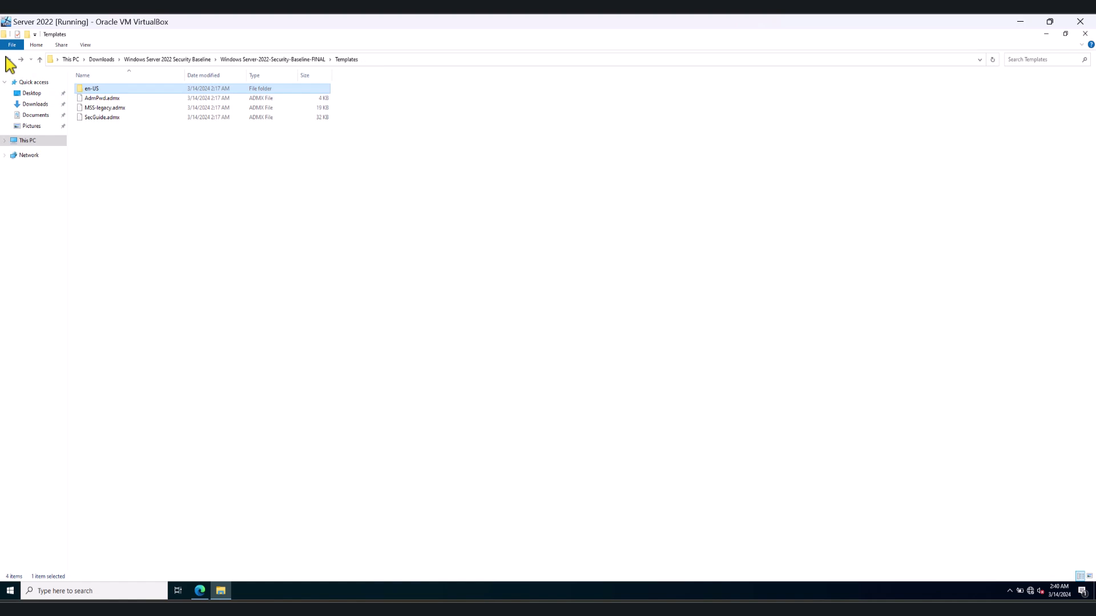
right_click(91, 97)
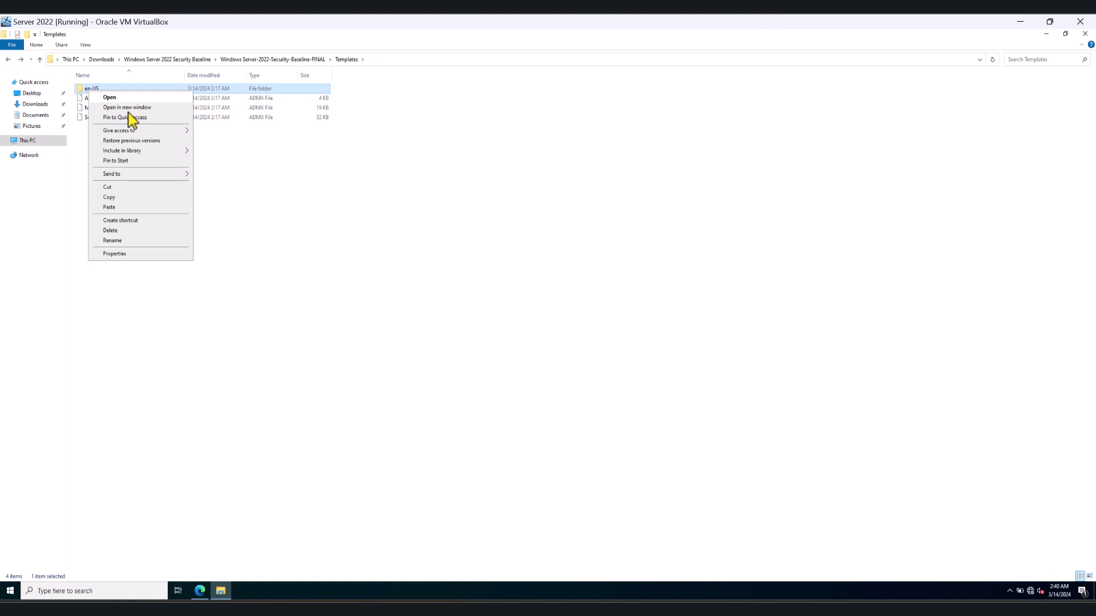
click(108, 197)
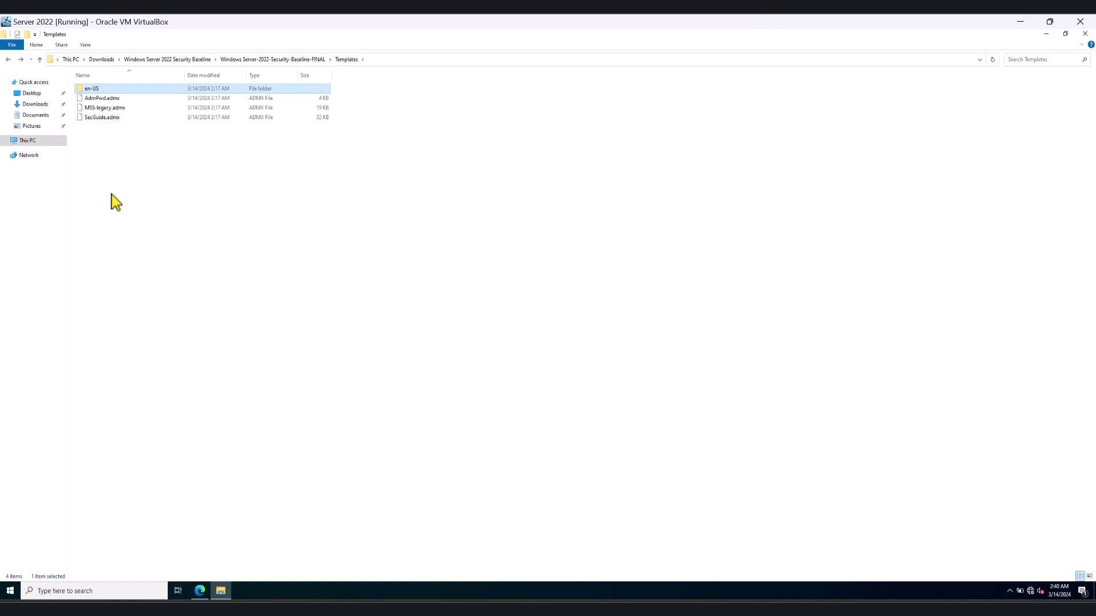
Step: Paste en-US into C:\Windows\SYSVOL\sysvol\techtest.local\Policies\PolicyDefinitions
click(30, 143)
double_click(144, 143)
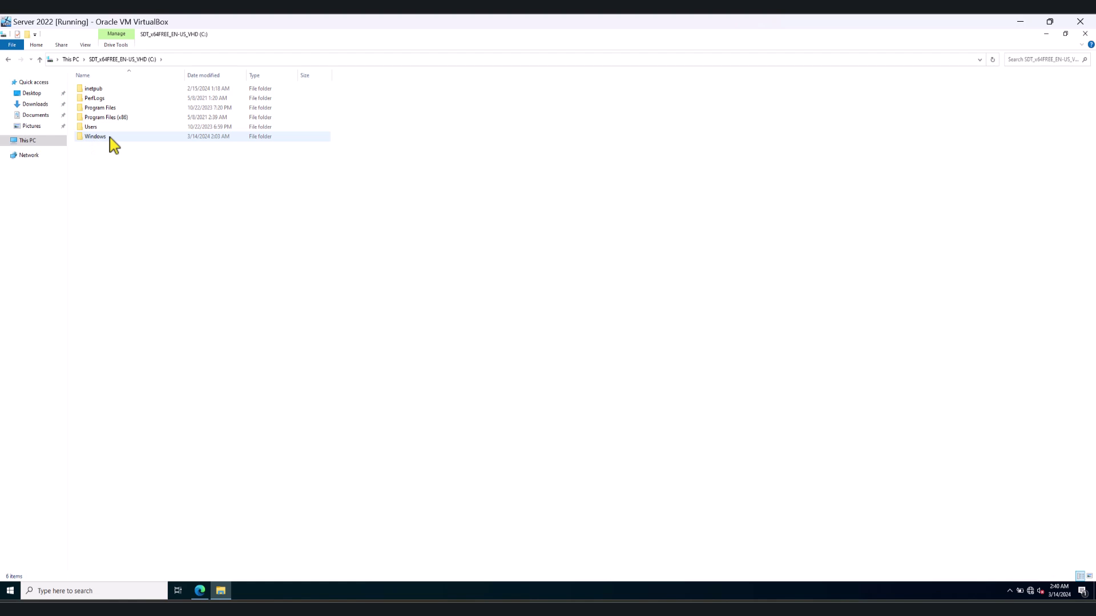
double_click(95, 136)
scroll(139, 451, down, 2)
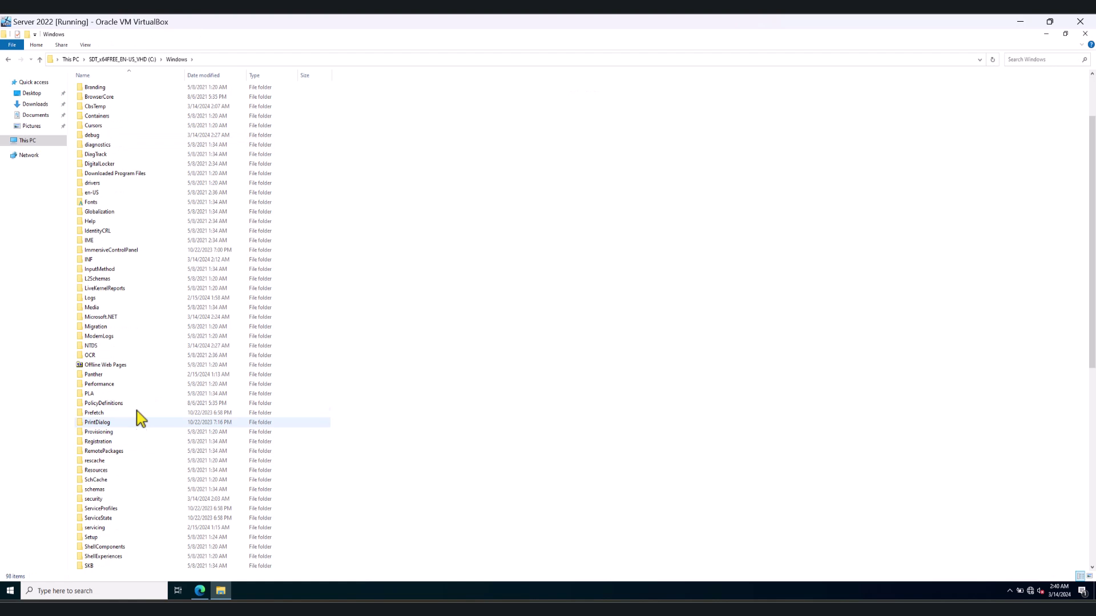
scroll(141, 423, down, 7)
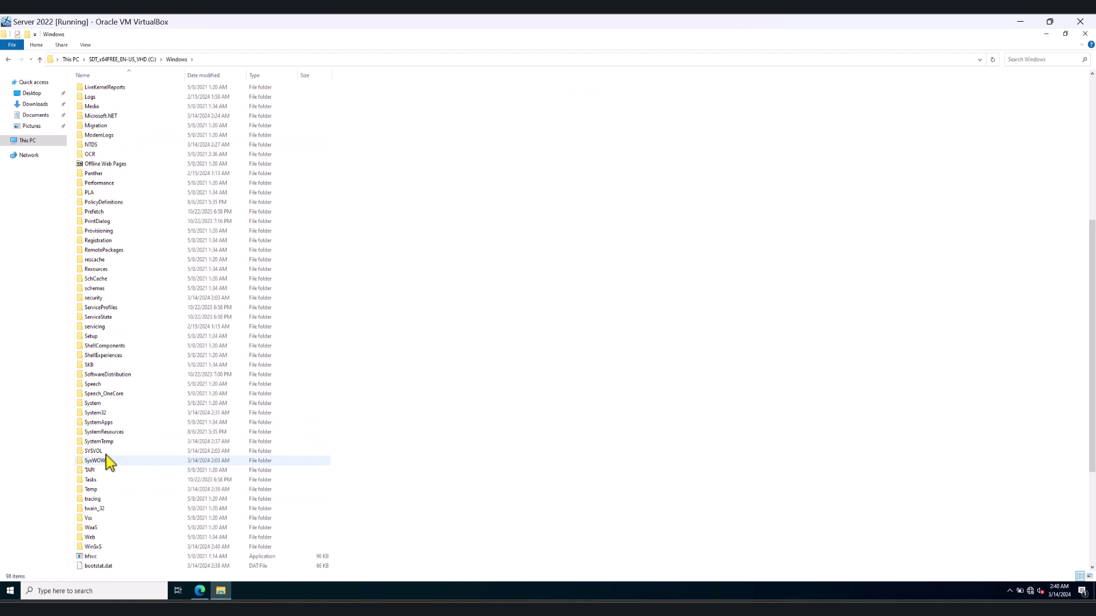
double_click(102, 452)
double_click(103, 117)
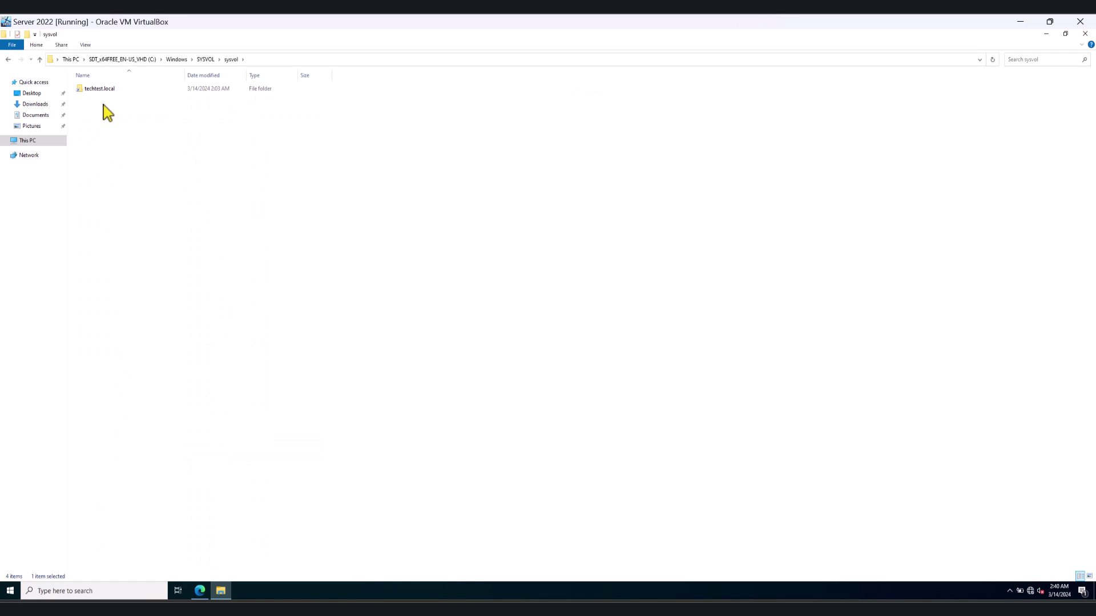
double_click(114, 90)
double_click(118, 90)
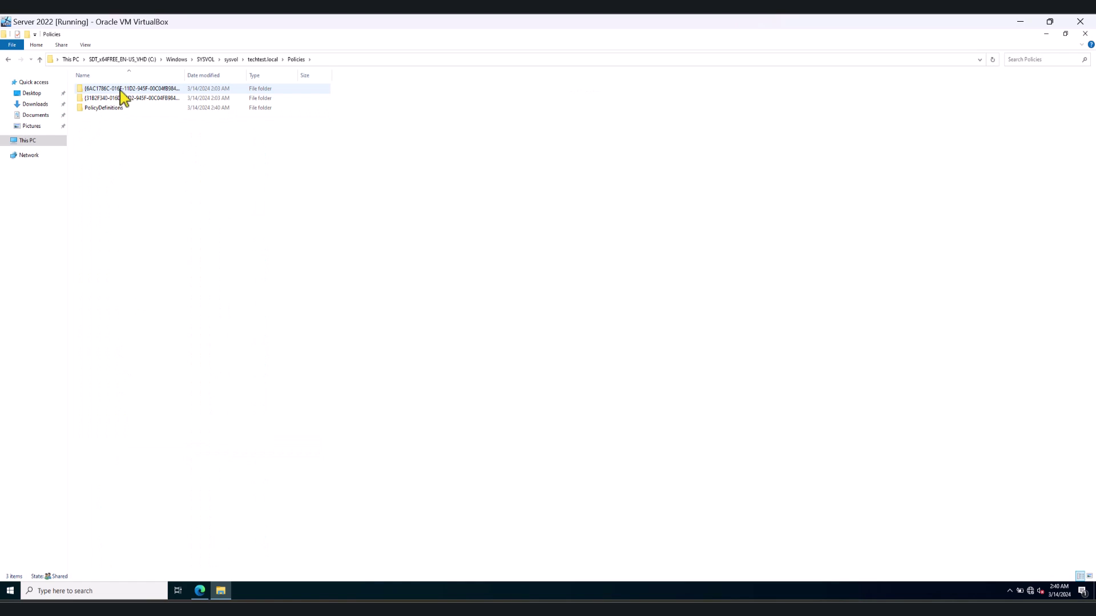
double_click(105, 108)
right_click(242, 214)
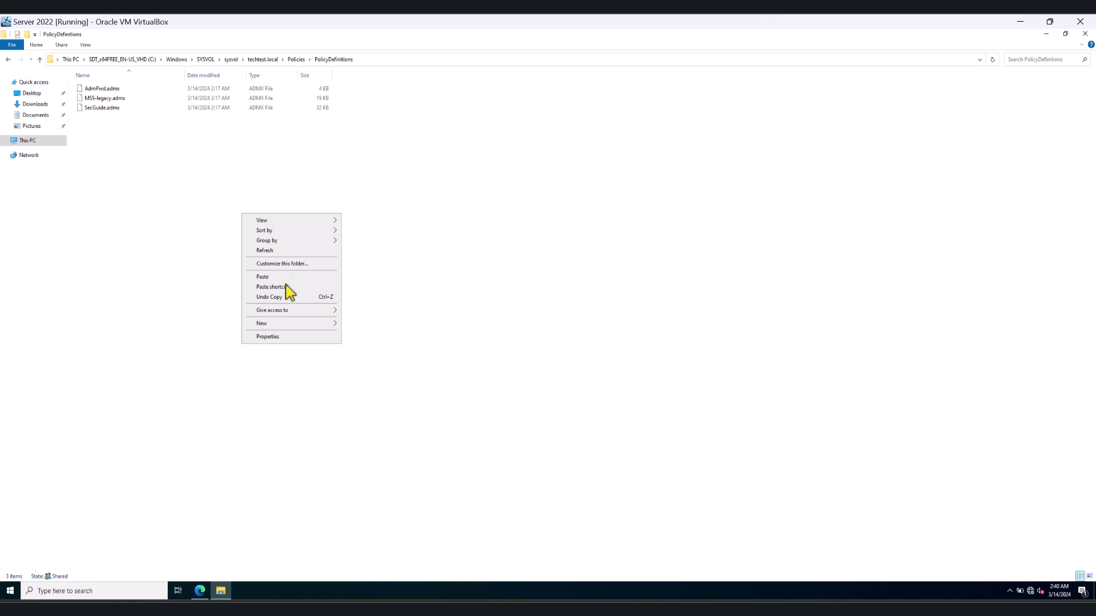
click(267, 277)
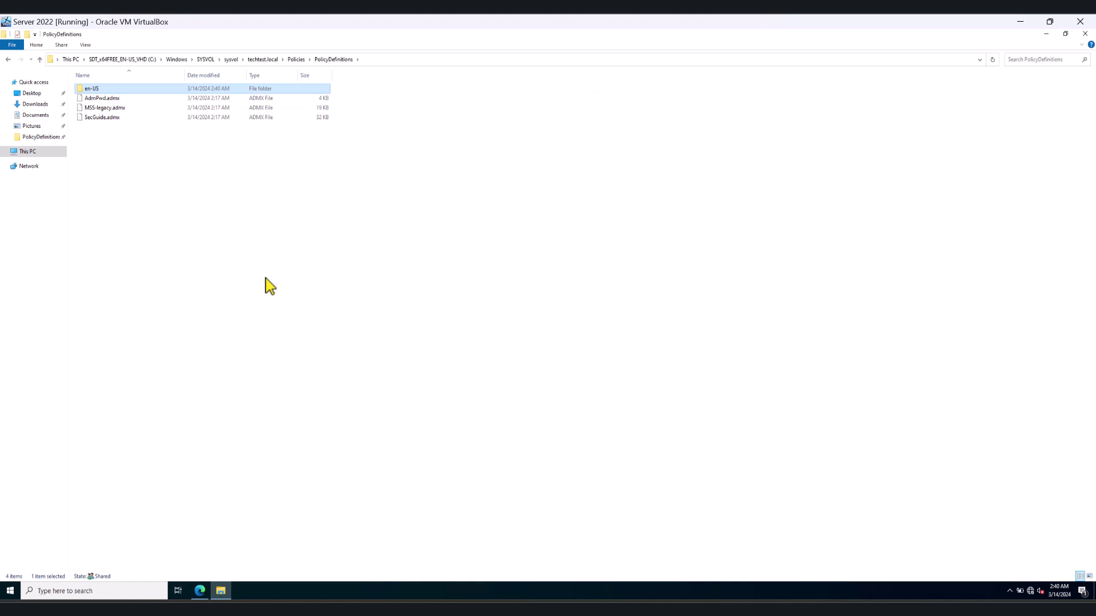
click(239, 244)
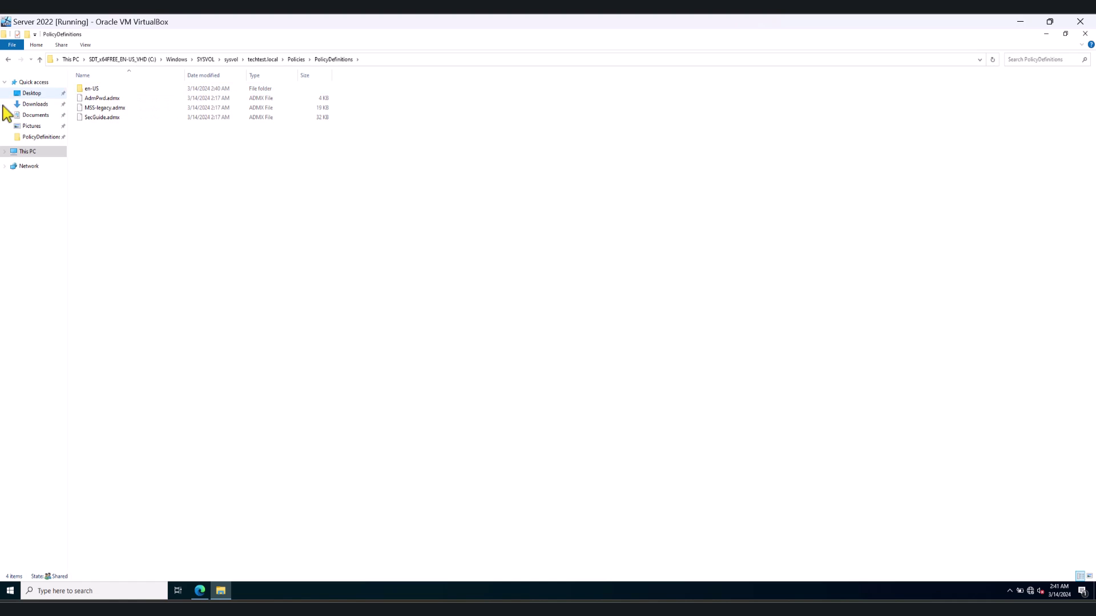
Step: Check the three .adml files inside the pasted en-US folder
double_click(97, 89)
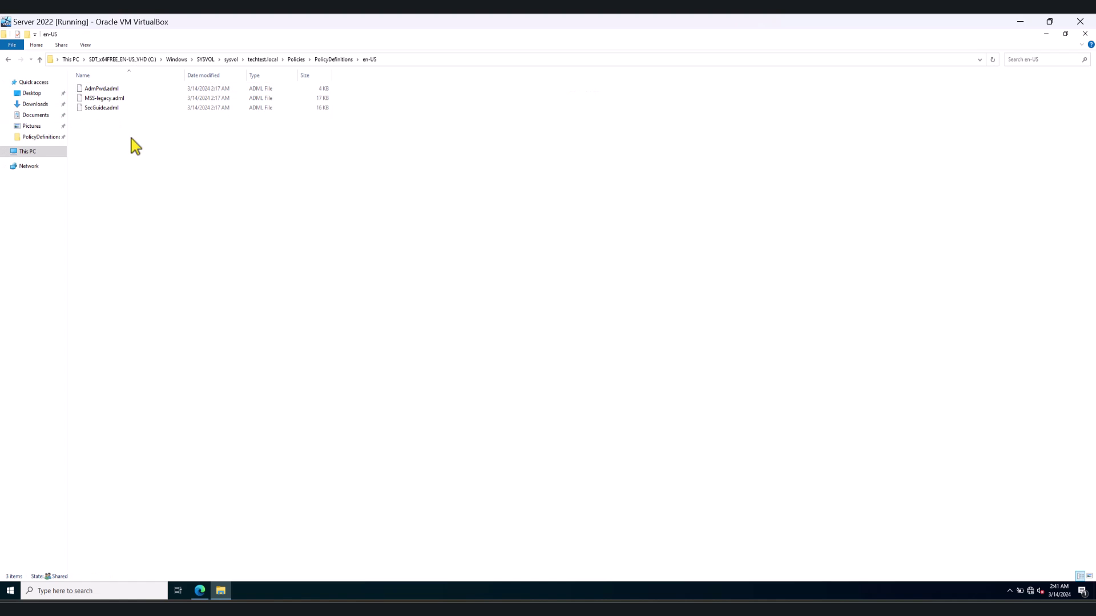
drag(131, 140, 108, 96)
click(161, 155)
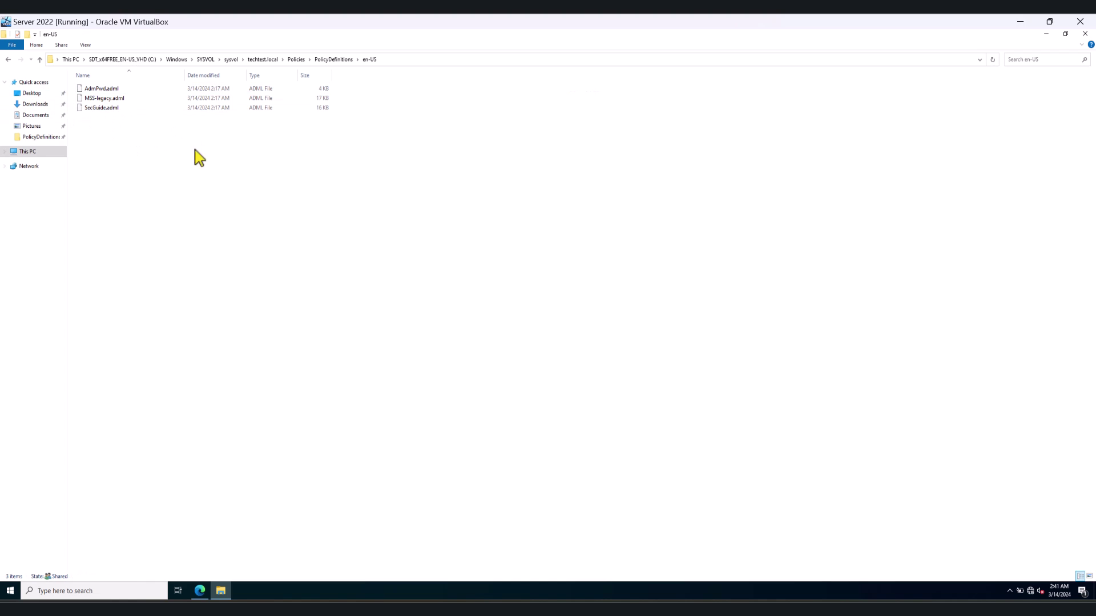
click(8, 59)
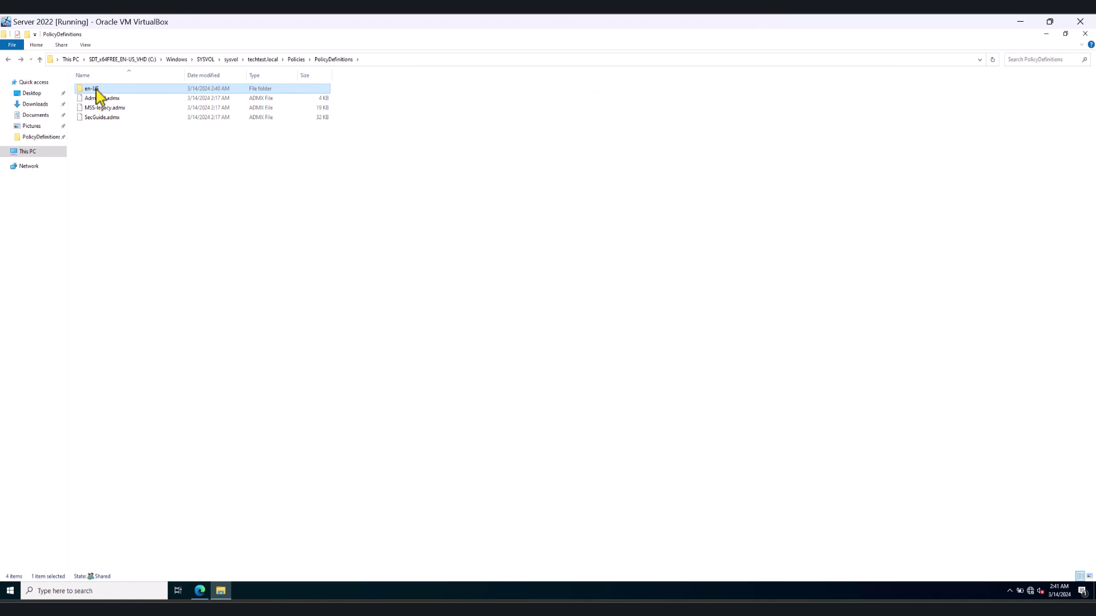
click(140, 175)
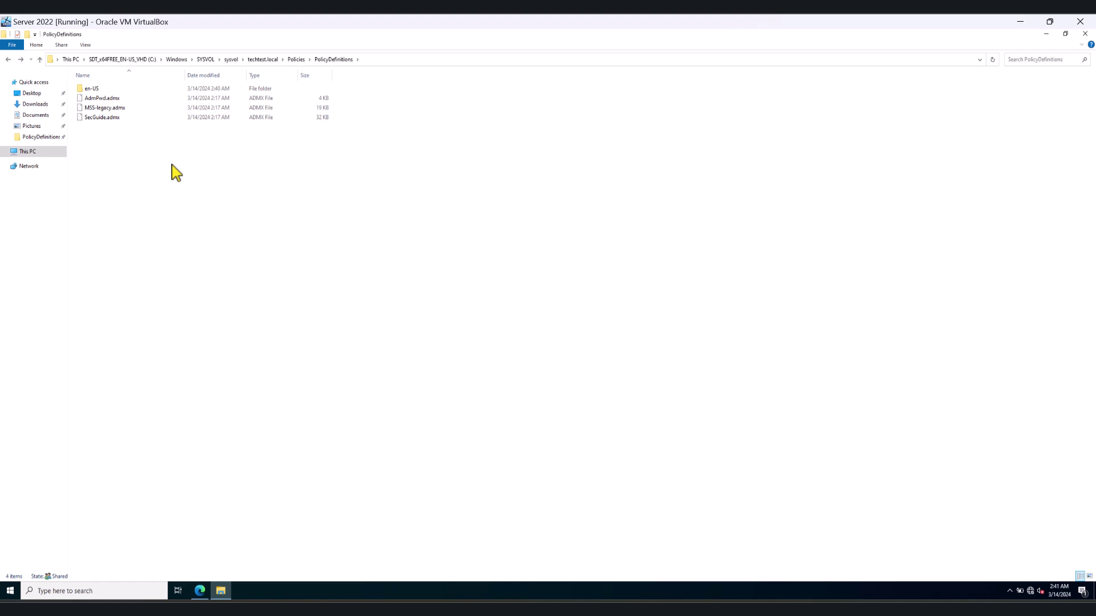
Step: From the Policies folder, reopen PolicyDefinitions to verify its contents, then return to Policies
click(296, 59)
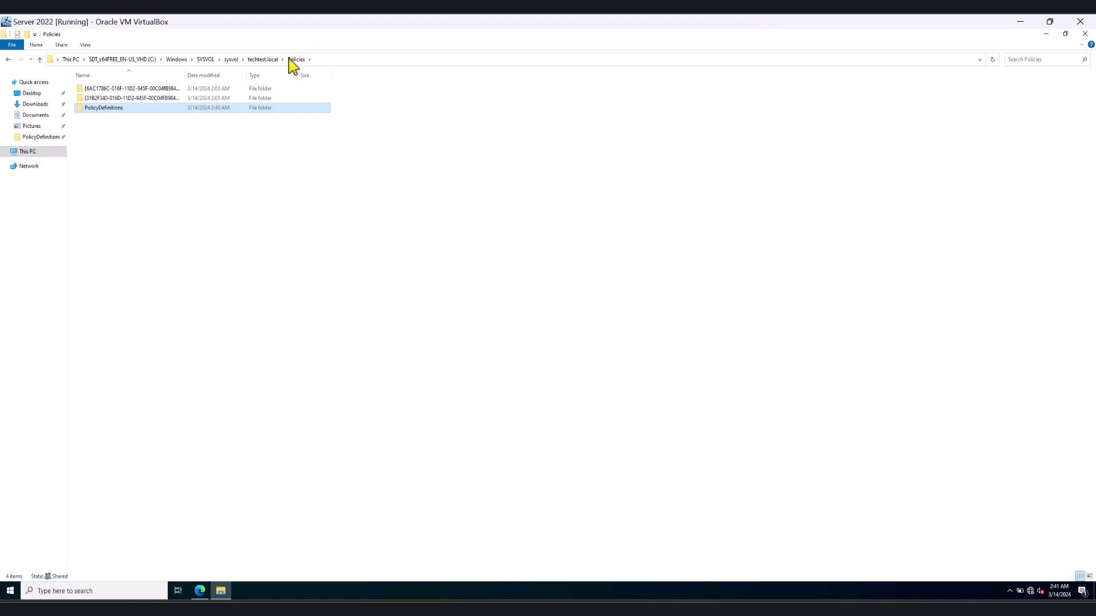
double_click(117, 109)
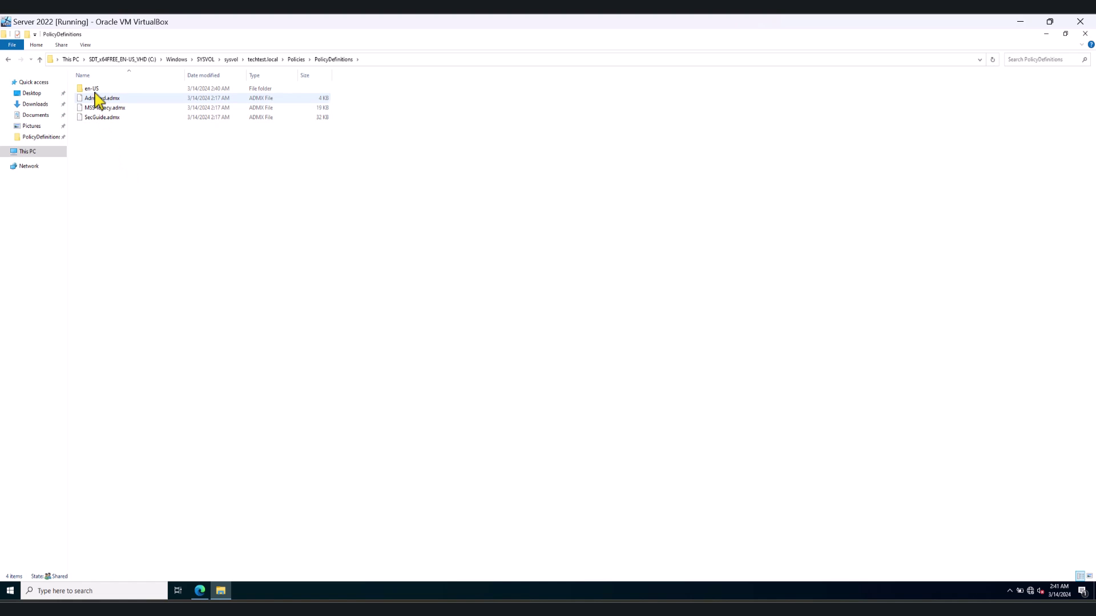
click(8, 60)
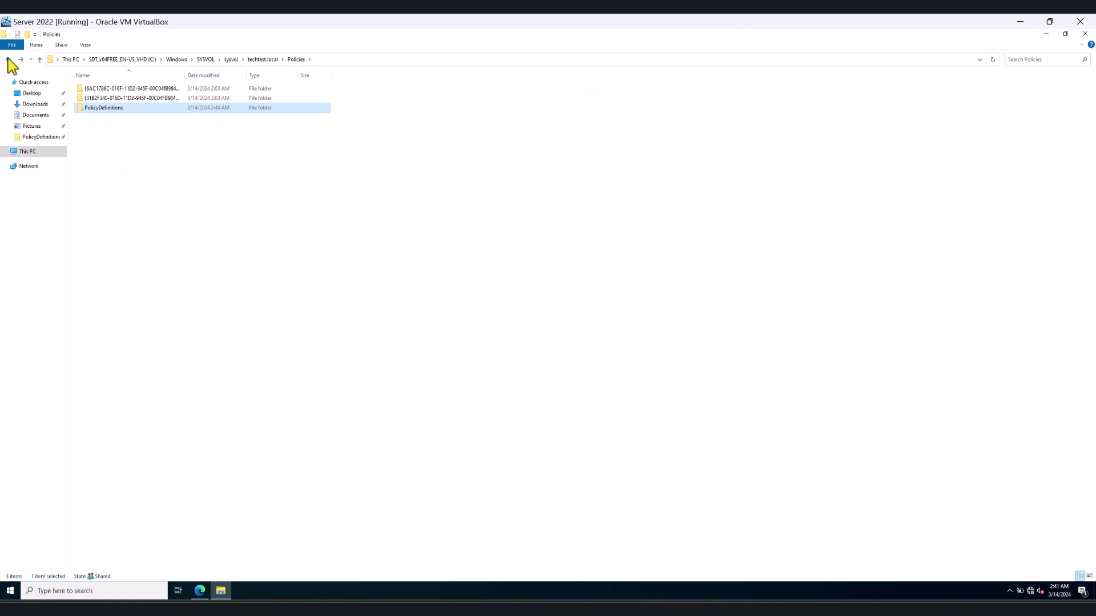
right_click(122, 110)
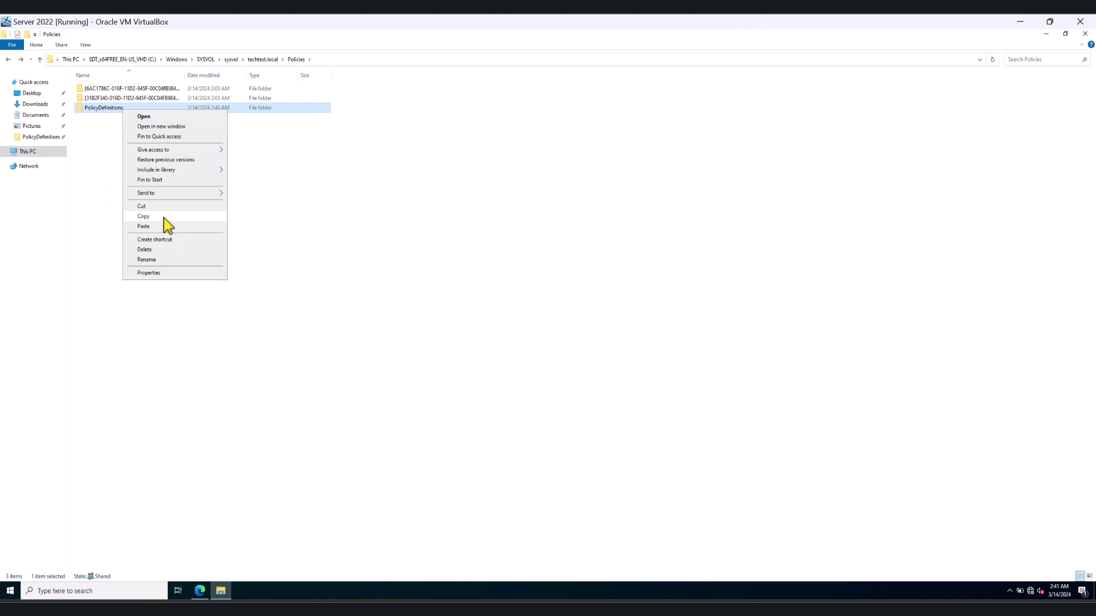
click(322, 217)
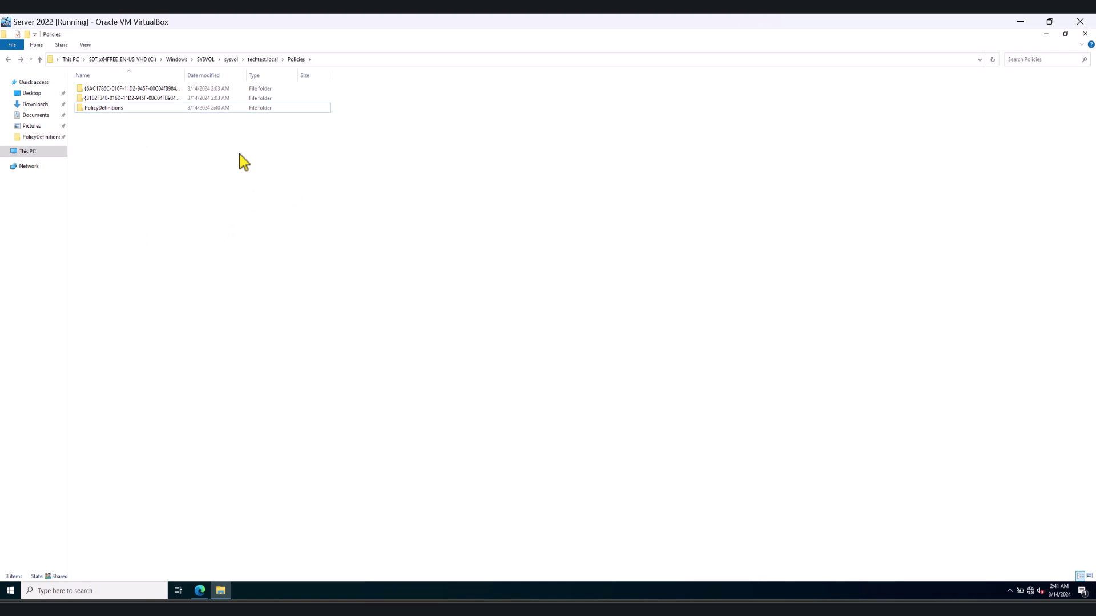
Step: Search for 'group' and launch Group Policy Management maximized
click(93, 592)
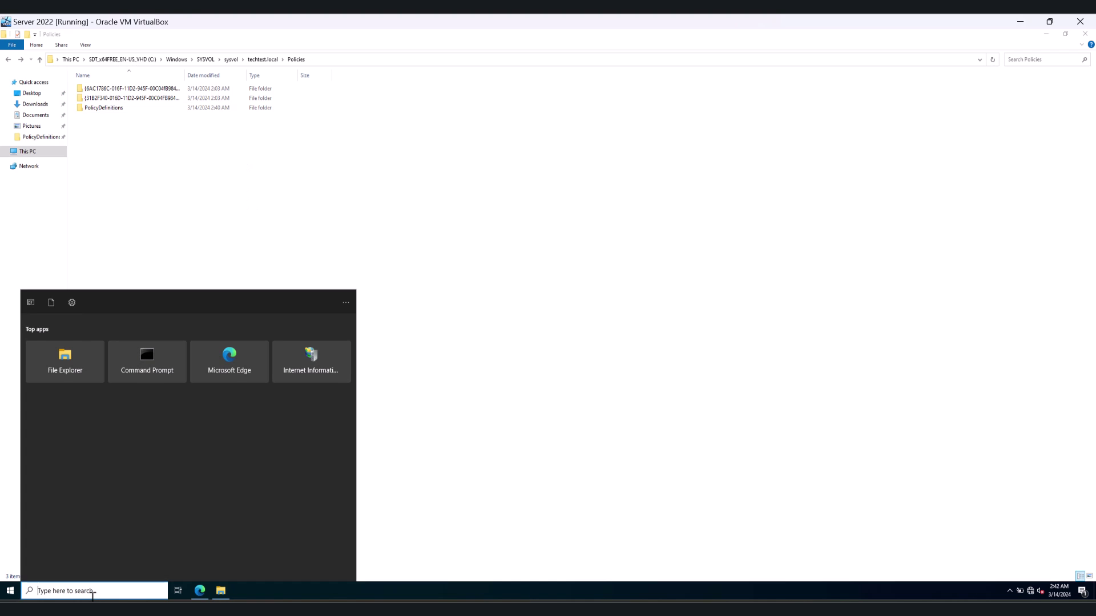
text(group)
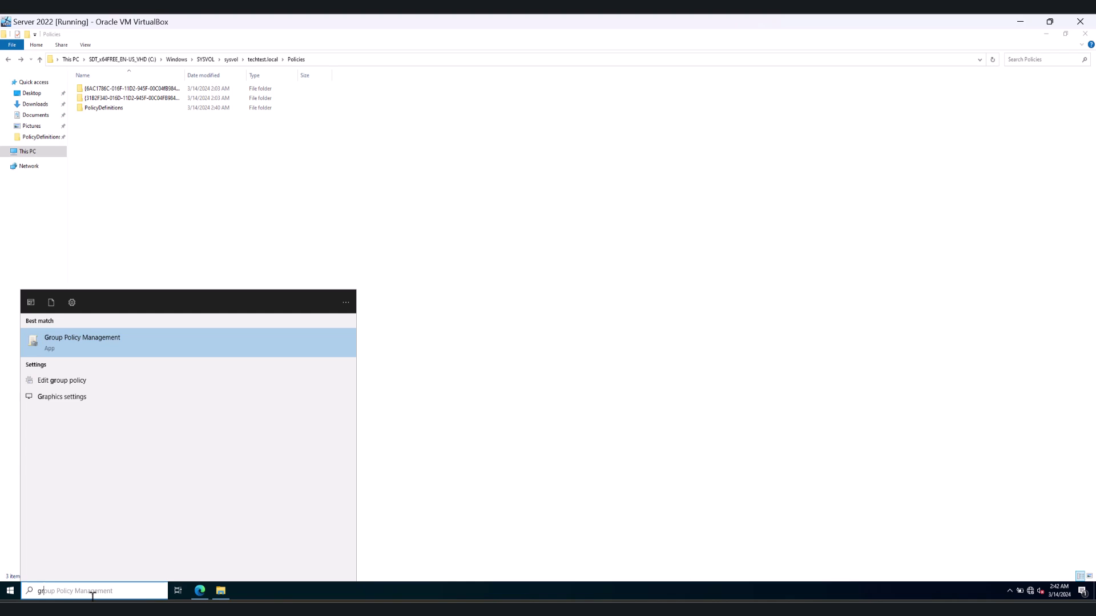
click(111, 338)
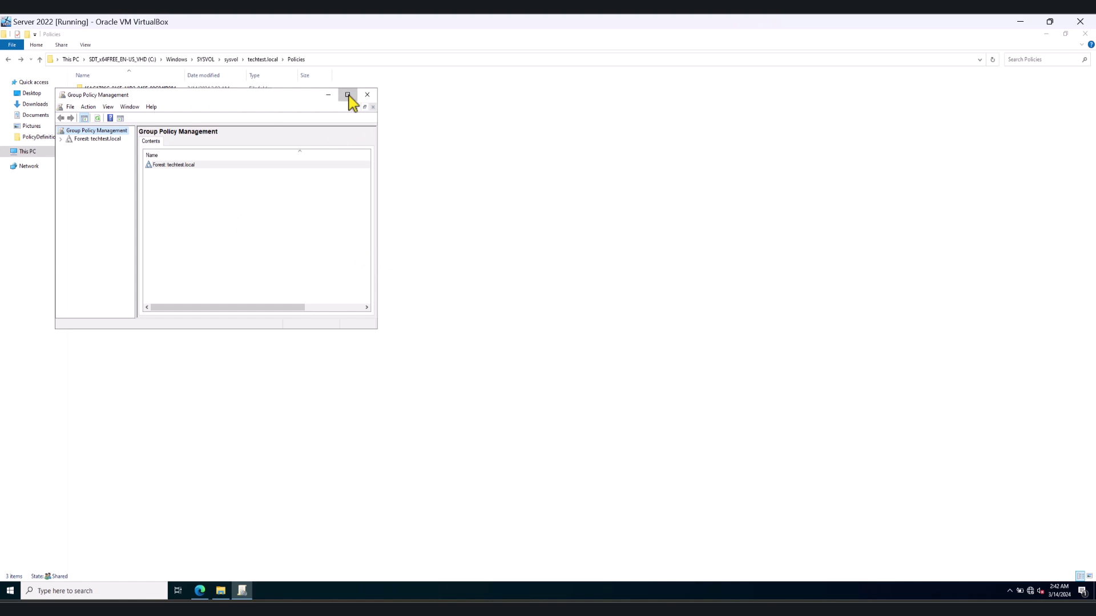
click(347, 95)
Step: Widen the tree pane and expand the forest through Domains to techtest.local
click(8, 77)
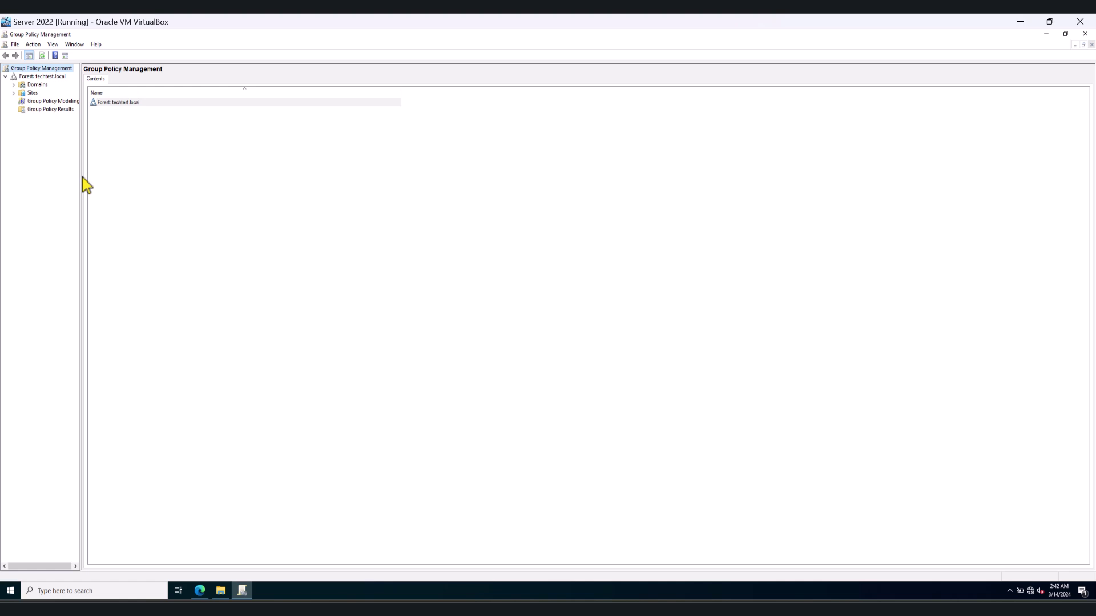
drag(80, 174, 211, 181)
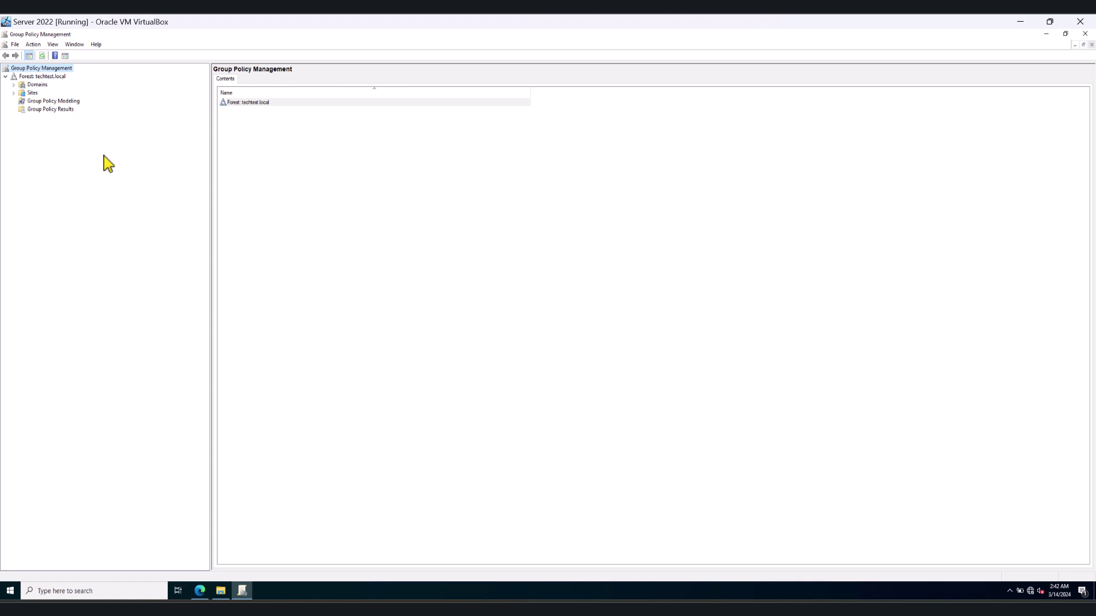
click(14, 84)
click(22, 93)
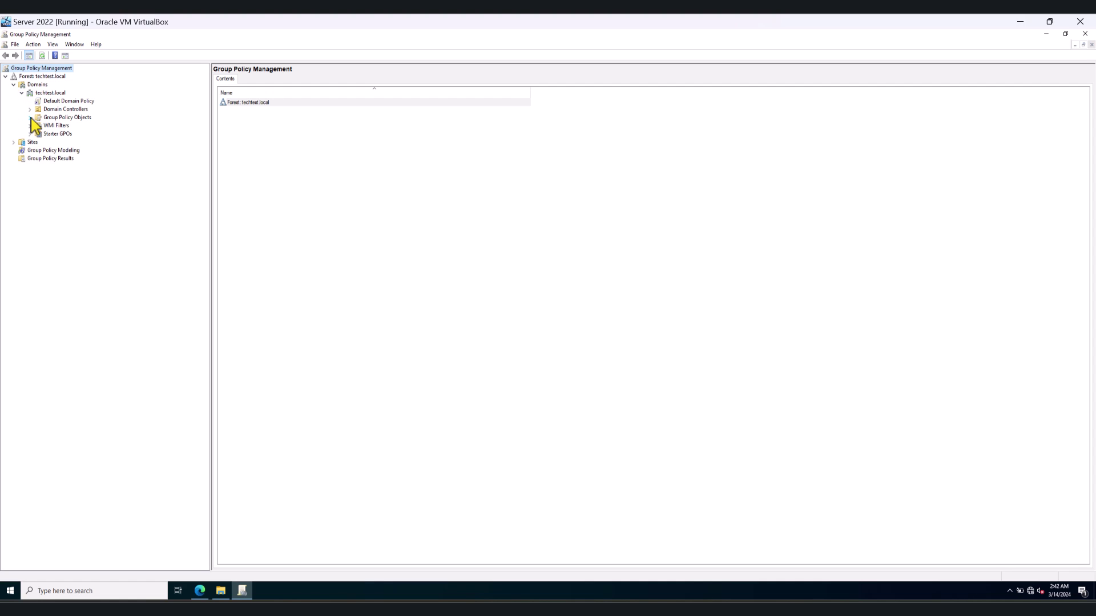
Step: Create a new GPO named 'Windows Server 2022 SB4 Domain Controllers' under Group Policy Objects
click(30, 118)
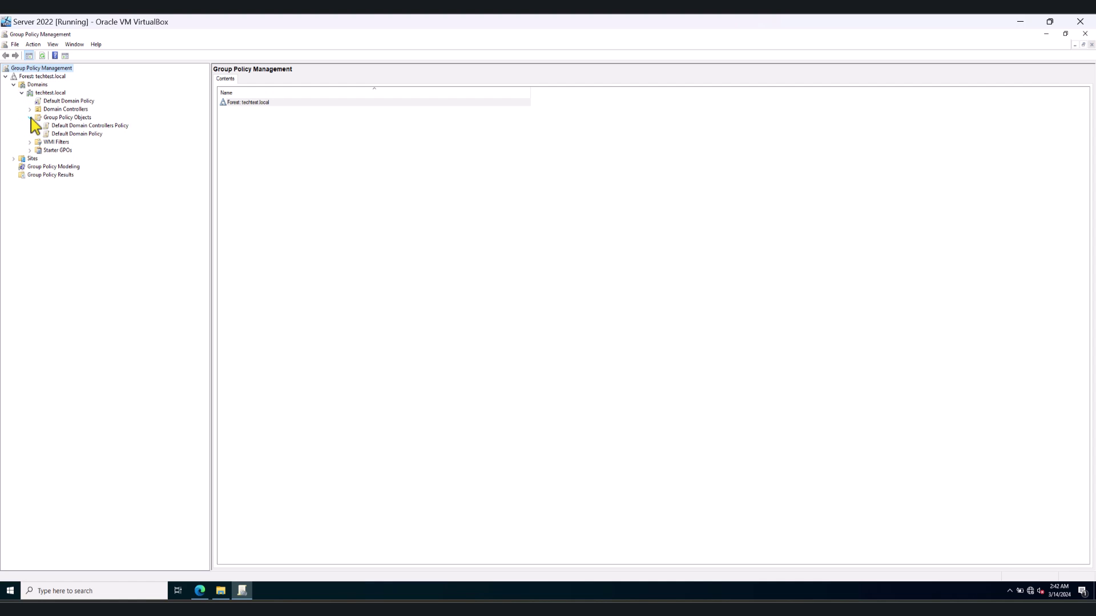
click(77, 119)
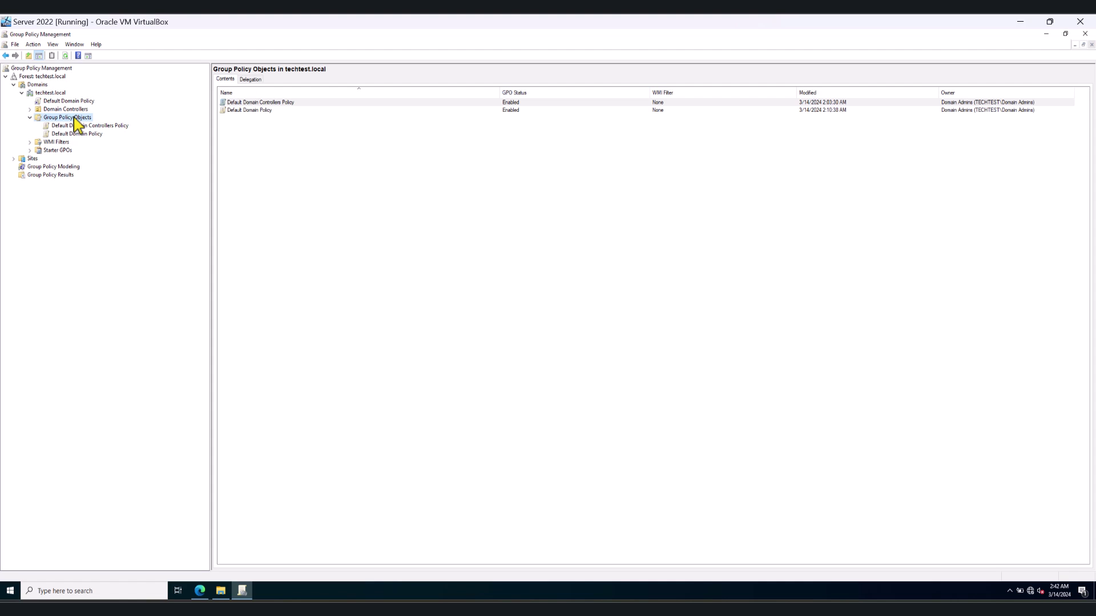
right_click(75, 120)
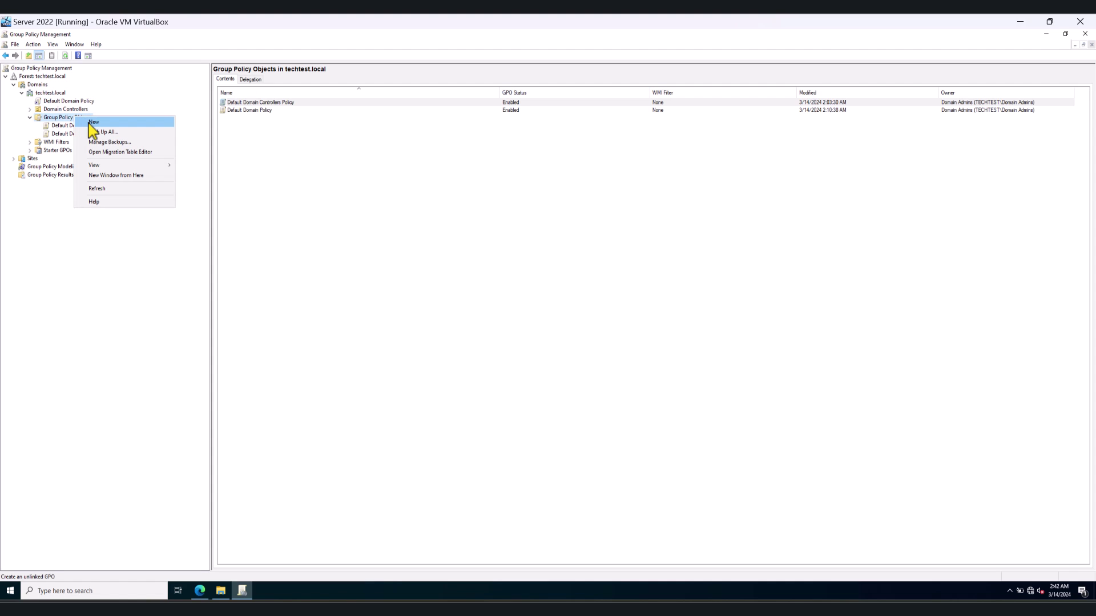
click(92, 123)
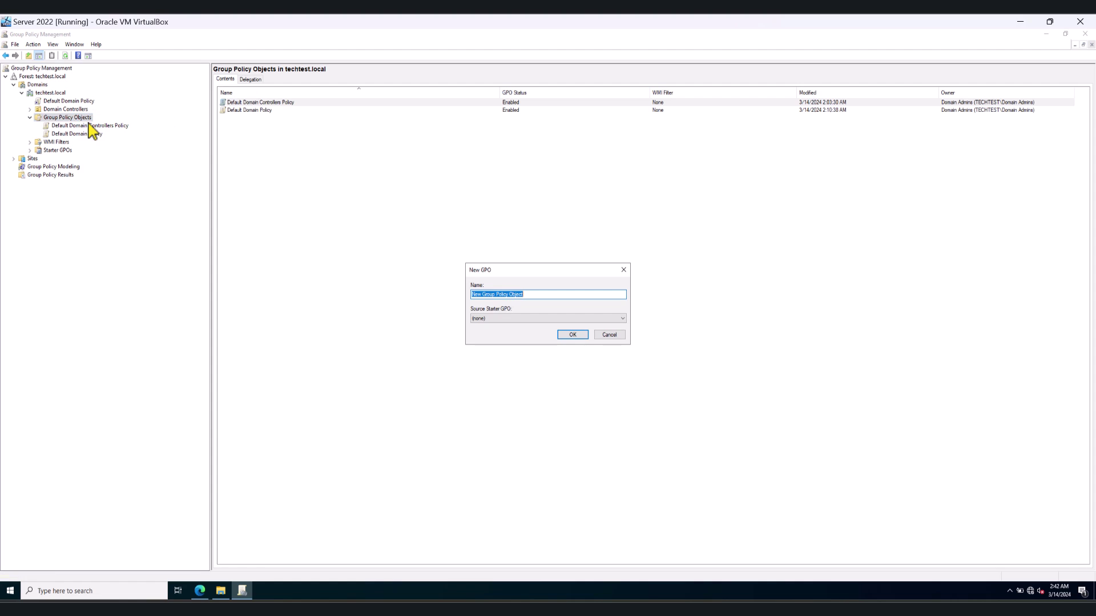
click(554, 296)
click(571, 336)
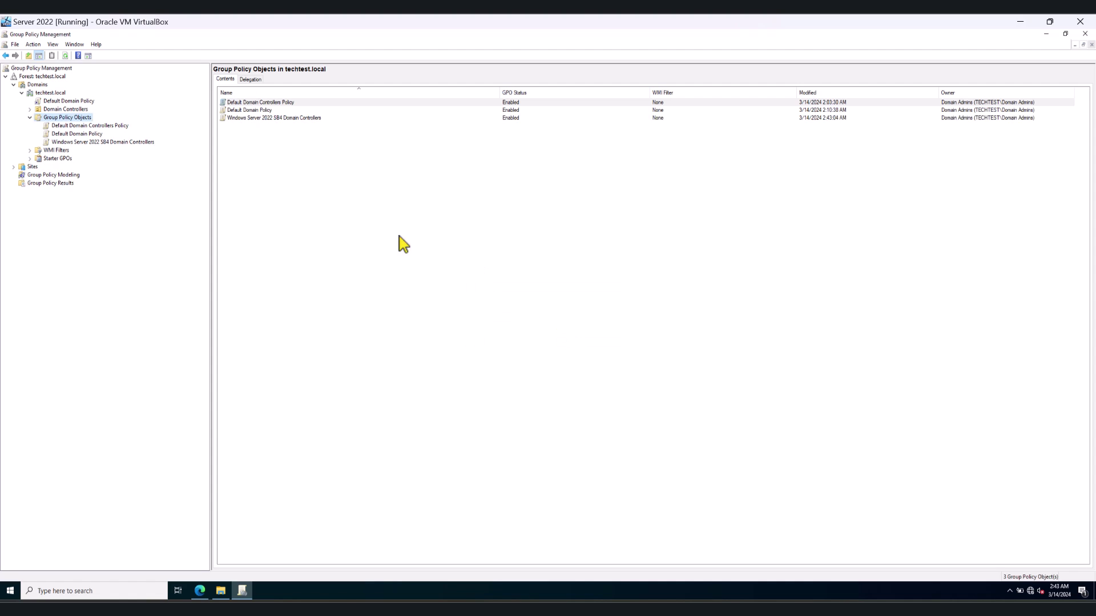
click(295, 118)
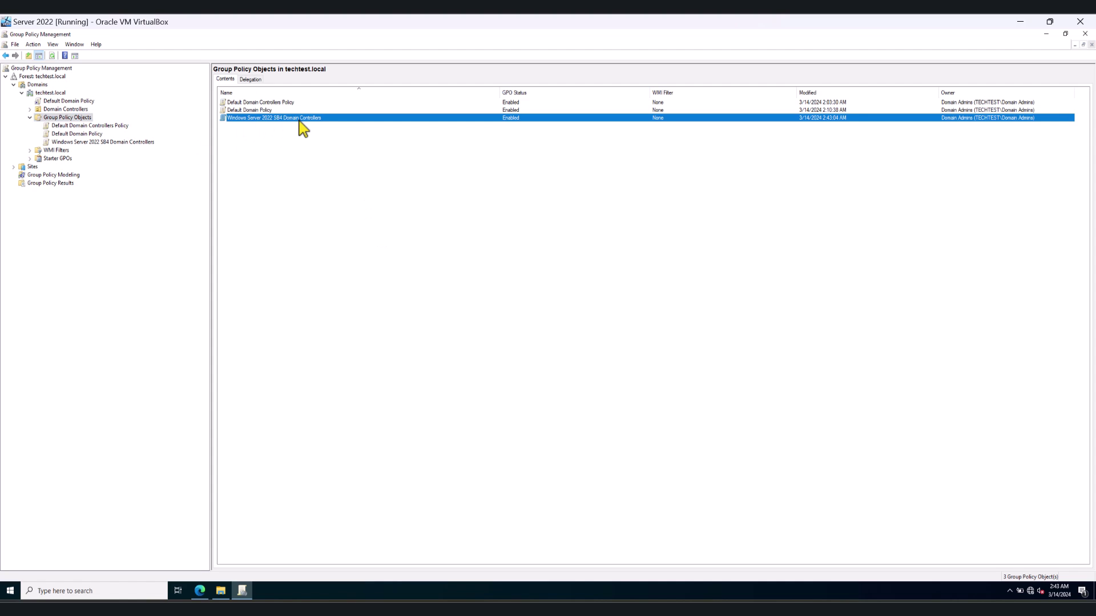
Step: Start the Import Settings Wizard on the new GPO and advance to the backup location page
right_click(303, 118)
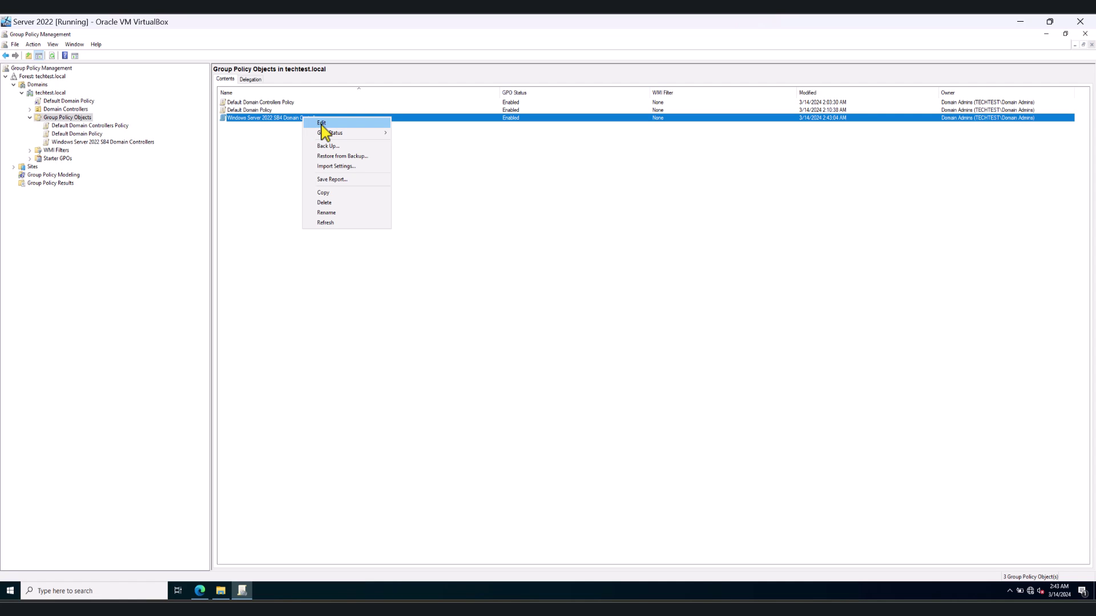
click(337, 167)
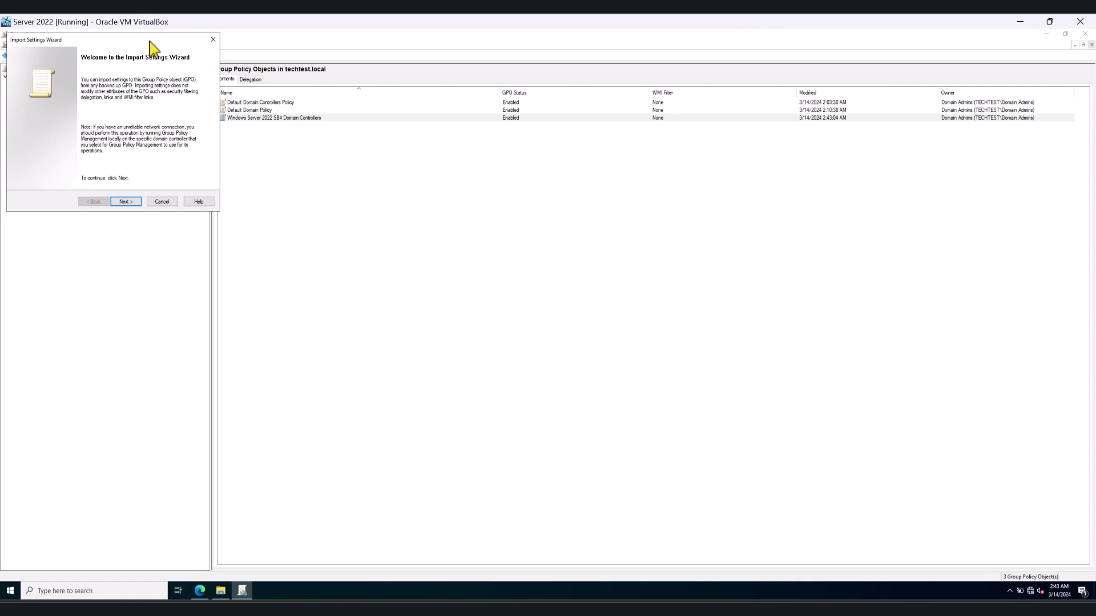
drag(147, 39, 411, 113)
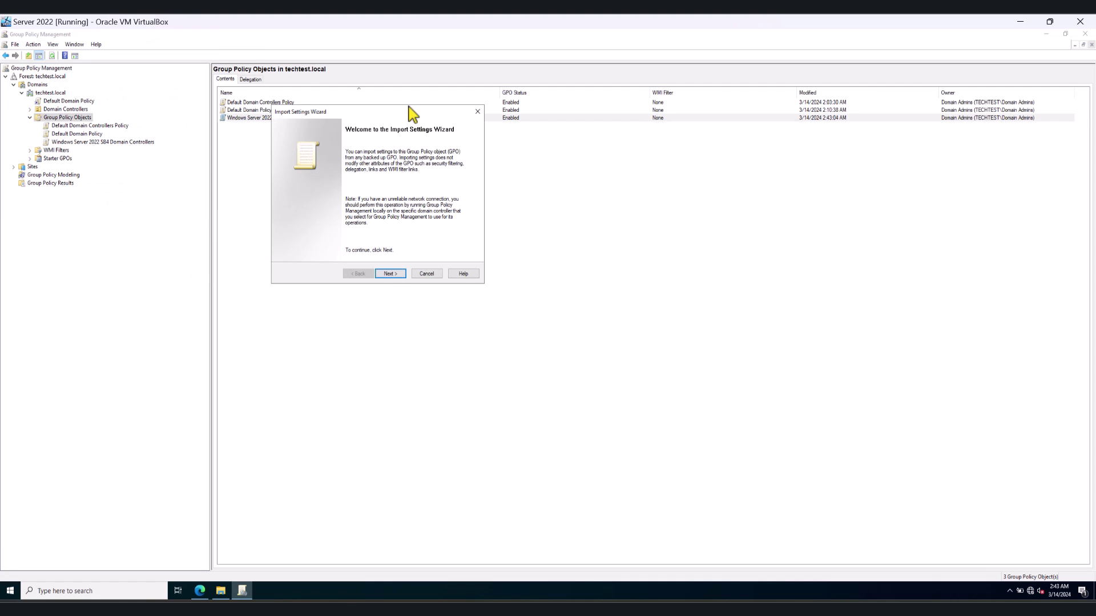
click(391, 275)
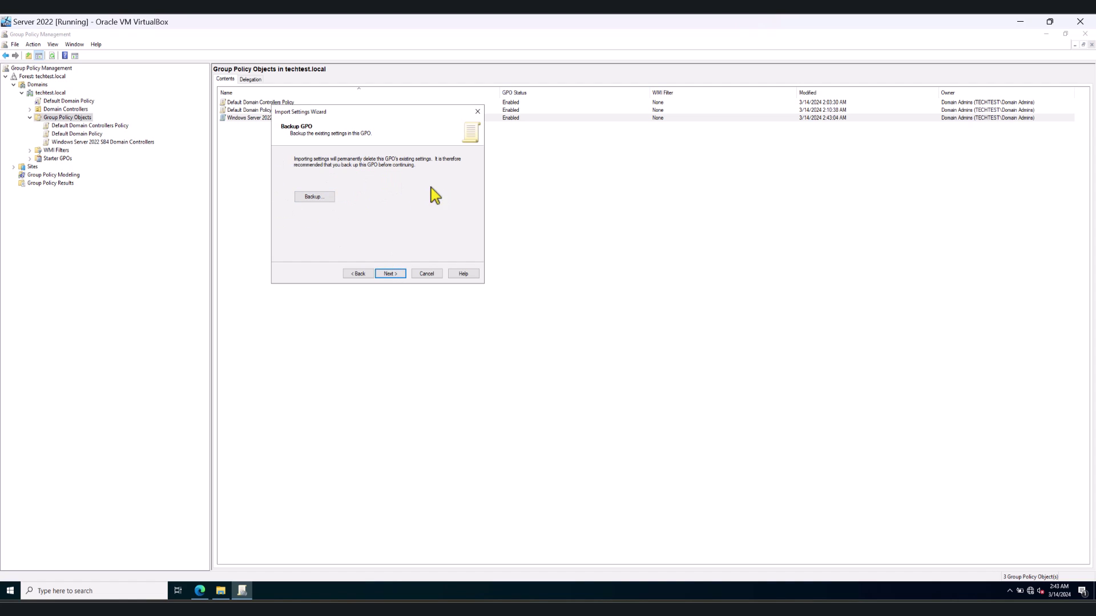
click(391, 274)
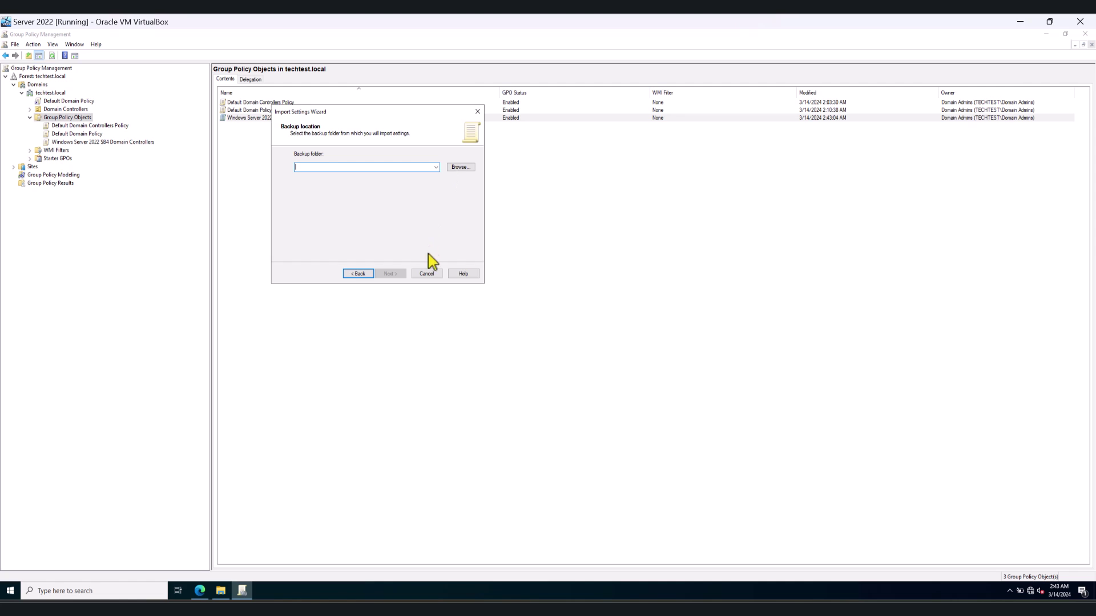
click(364, 275)
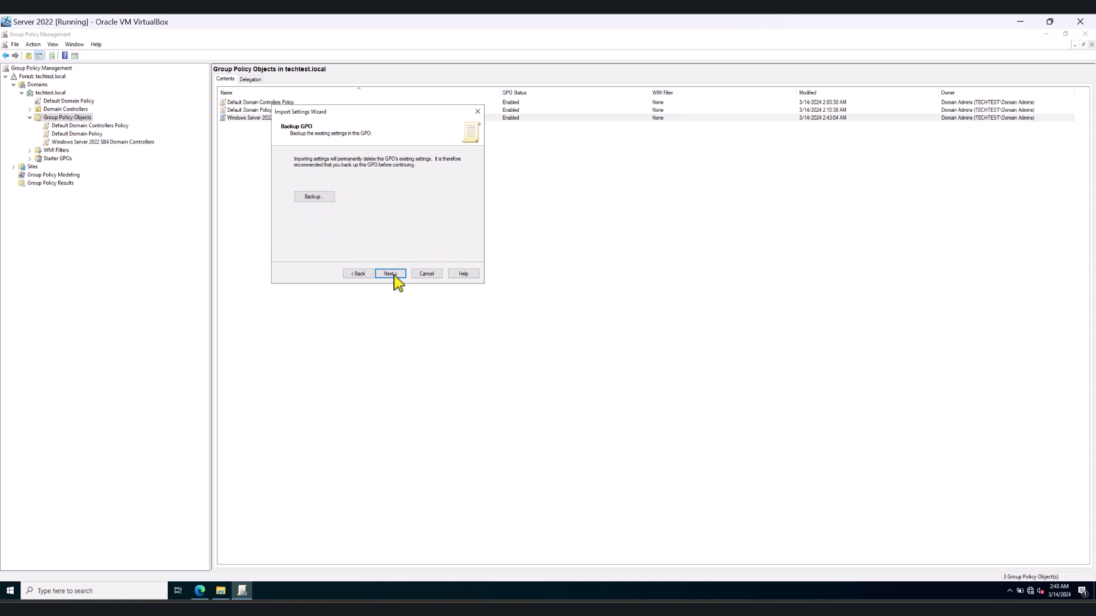
click(390, 274)
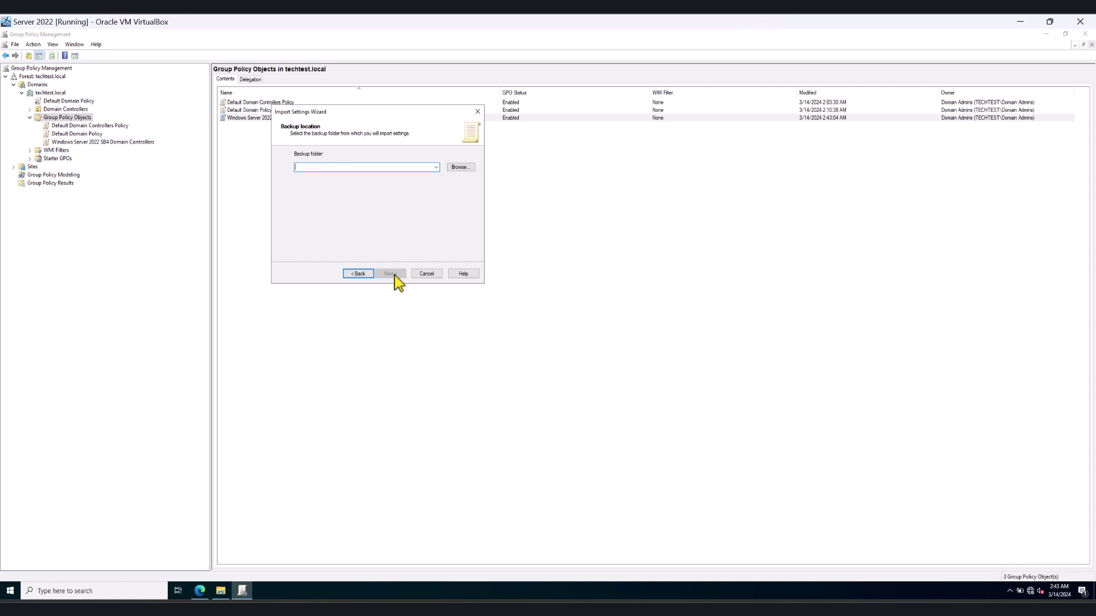
Step: Set the backup folder to the Windows Server 2022 Security Baseline GPOs folder in Downloads
click(462, 167)
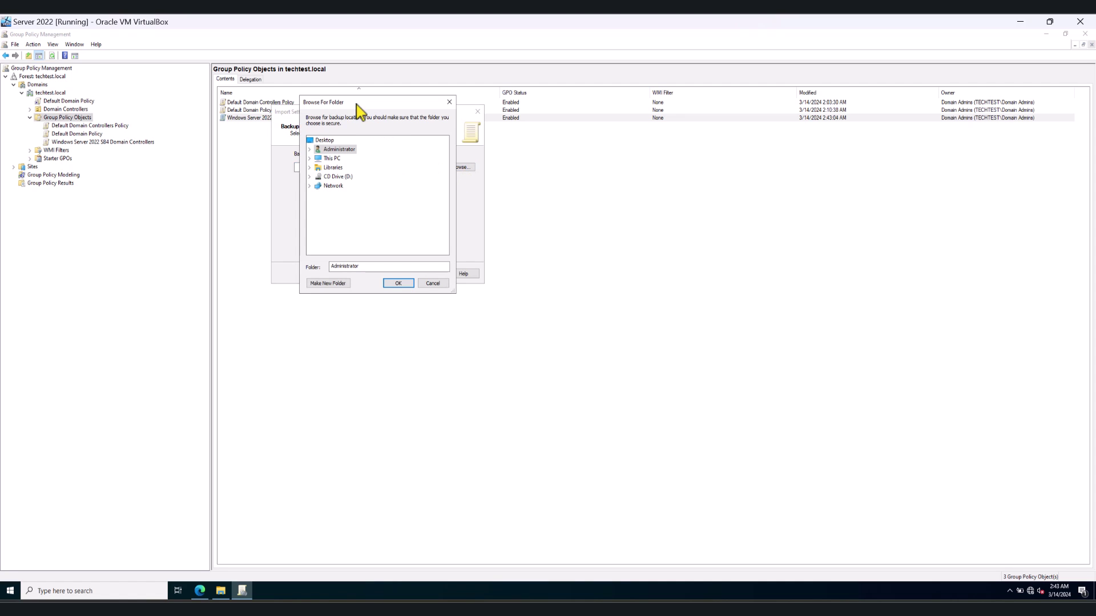
drag(483, 94, 484, 97)
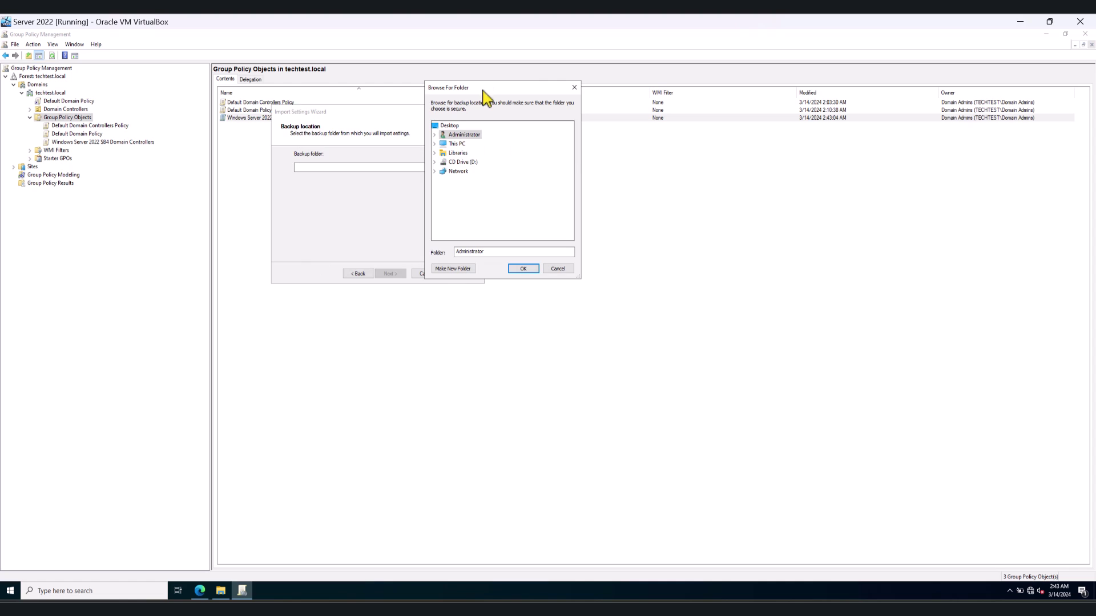
double_click(443, 135)
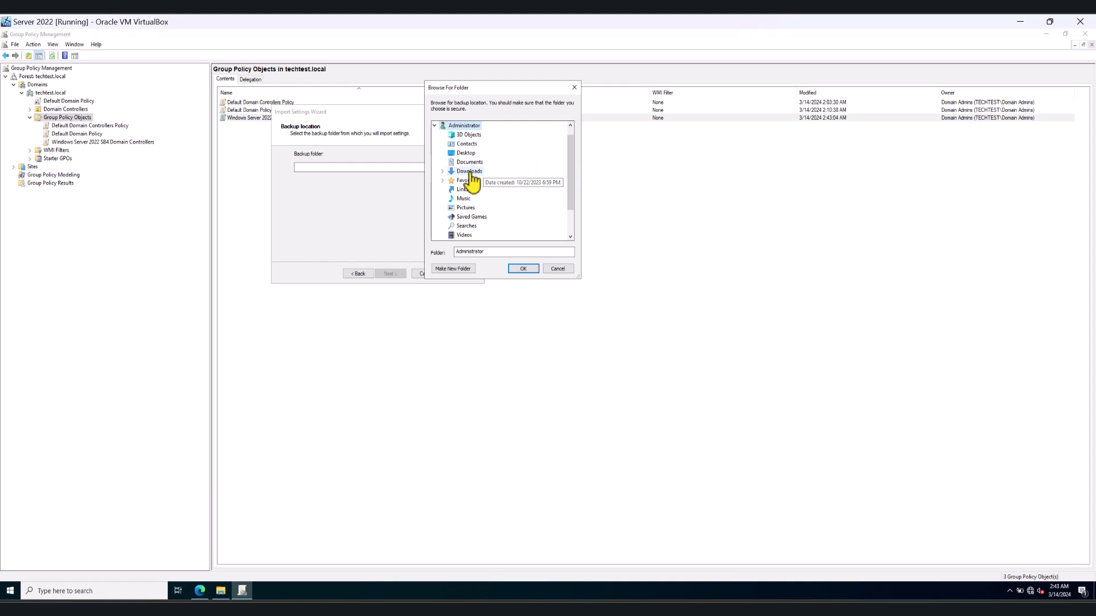
double_click(469, 172)
double_click(508, 182)
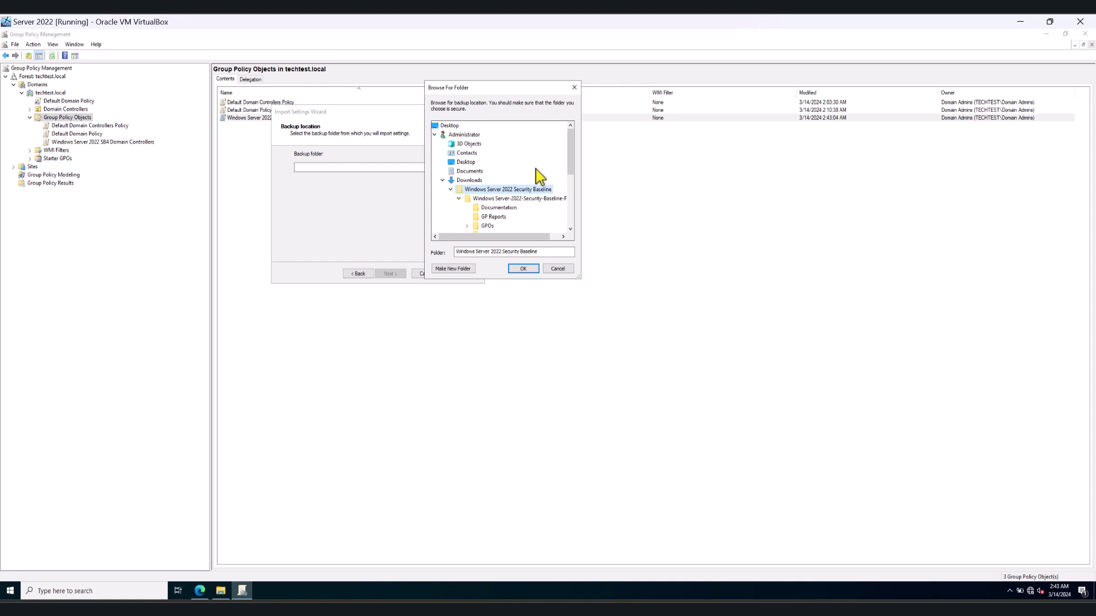
drag(571, 142, 573, 169)
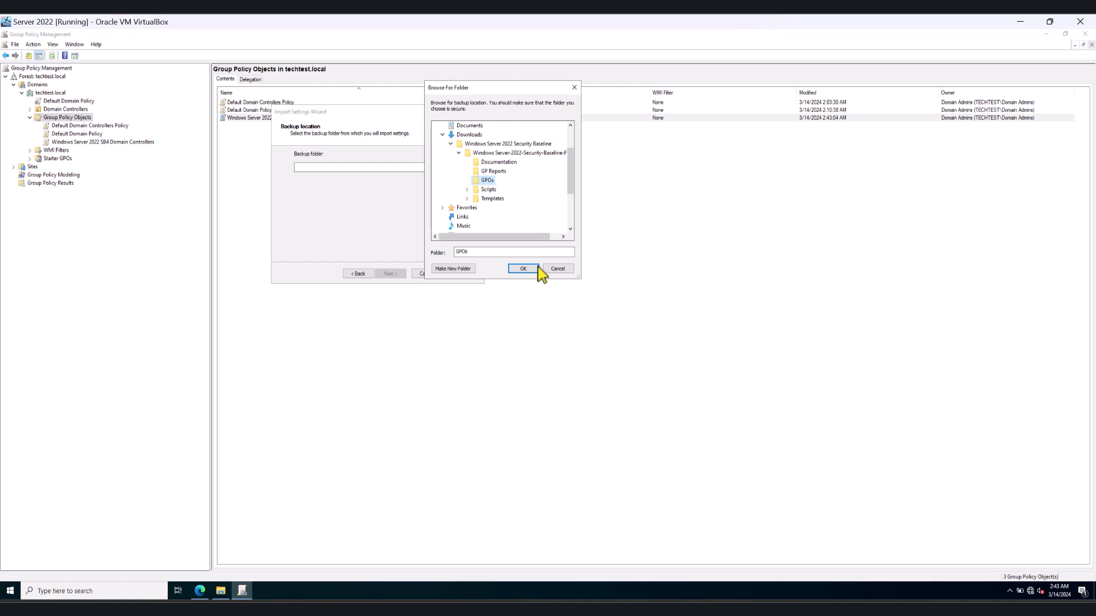
click(523, 269)
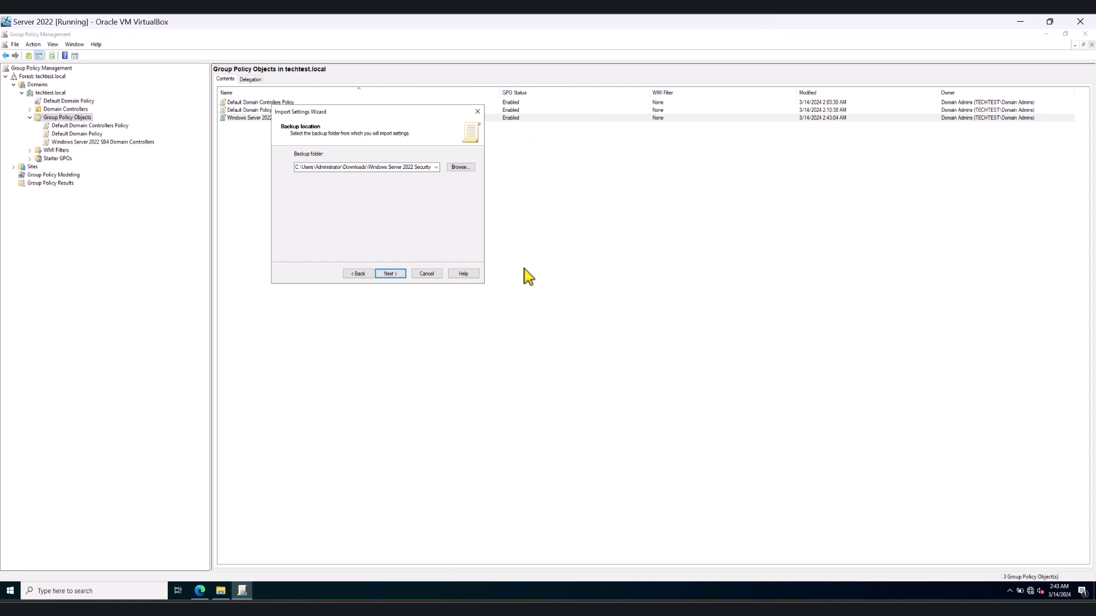
Step: Choose the 'MSFT Windows Server 2022 - Domain Controller' backup and finish the import wizard
click(390, 274)
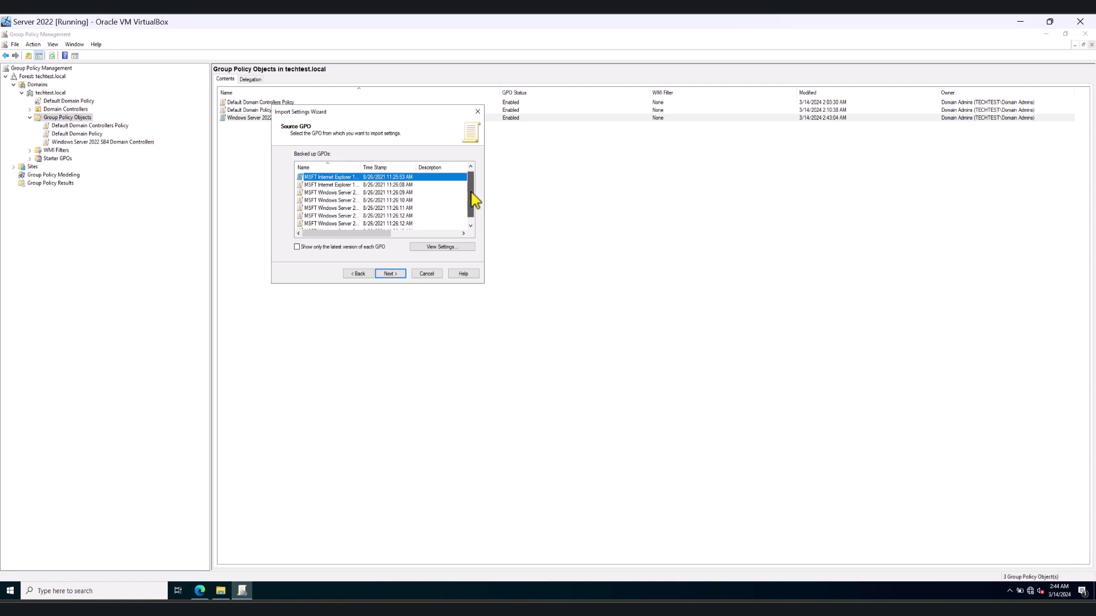
drag(472, 200, 480, 168)
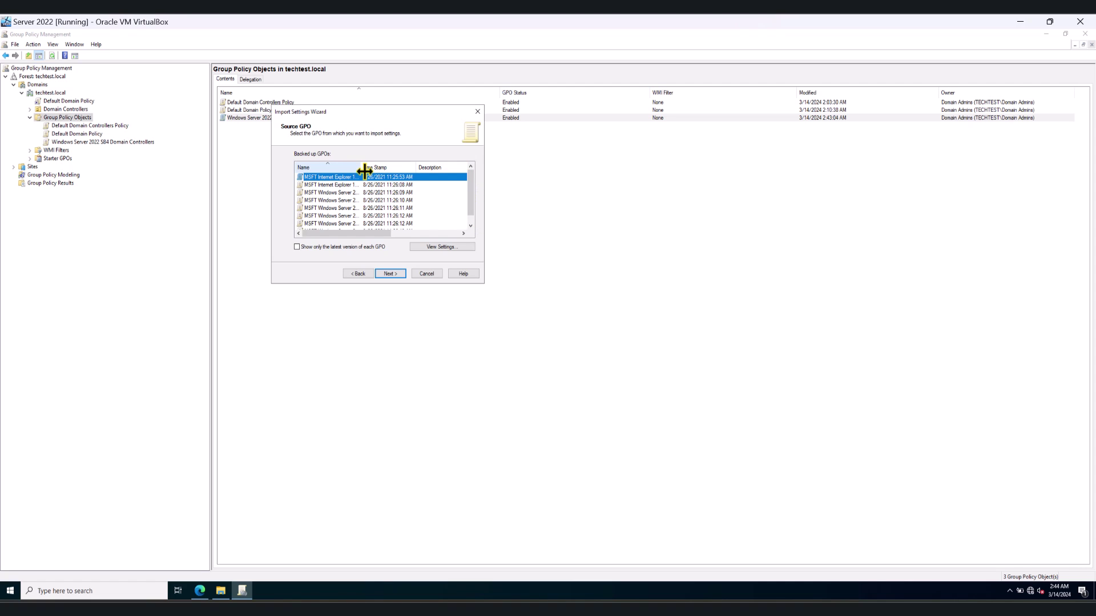
drag(396, 167, 421, 166)
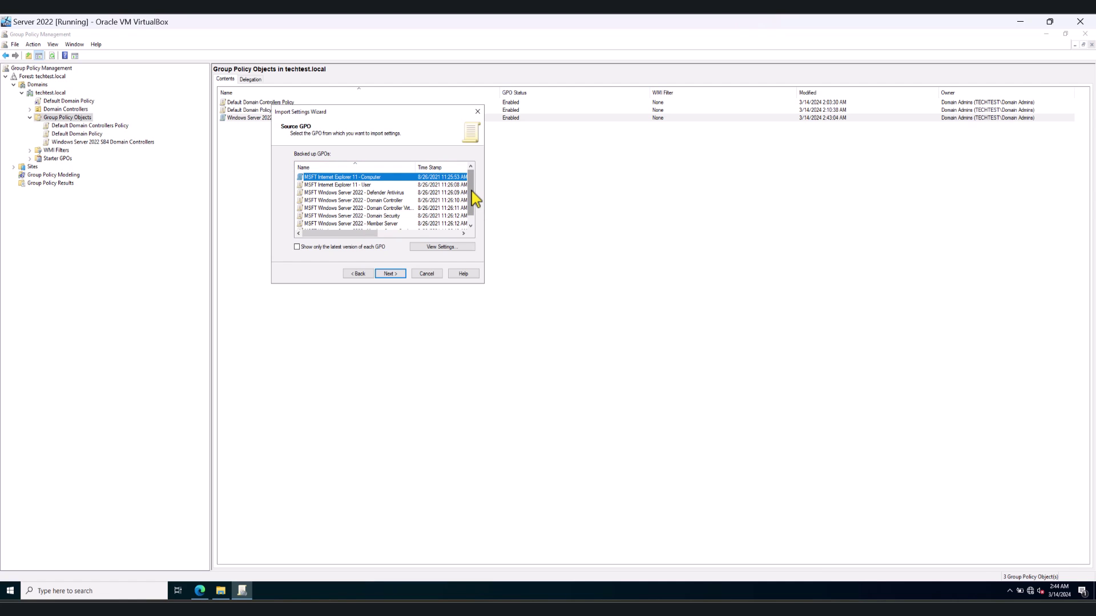
click(312, 200)
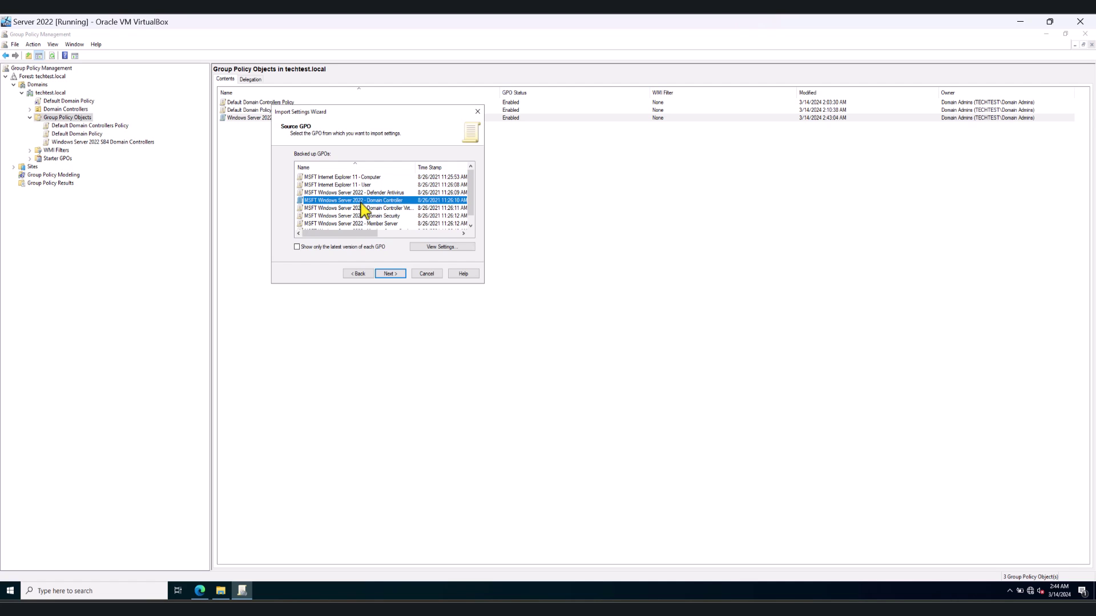
click(390, 274)
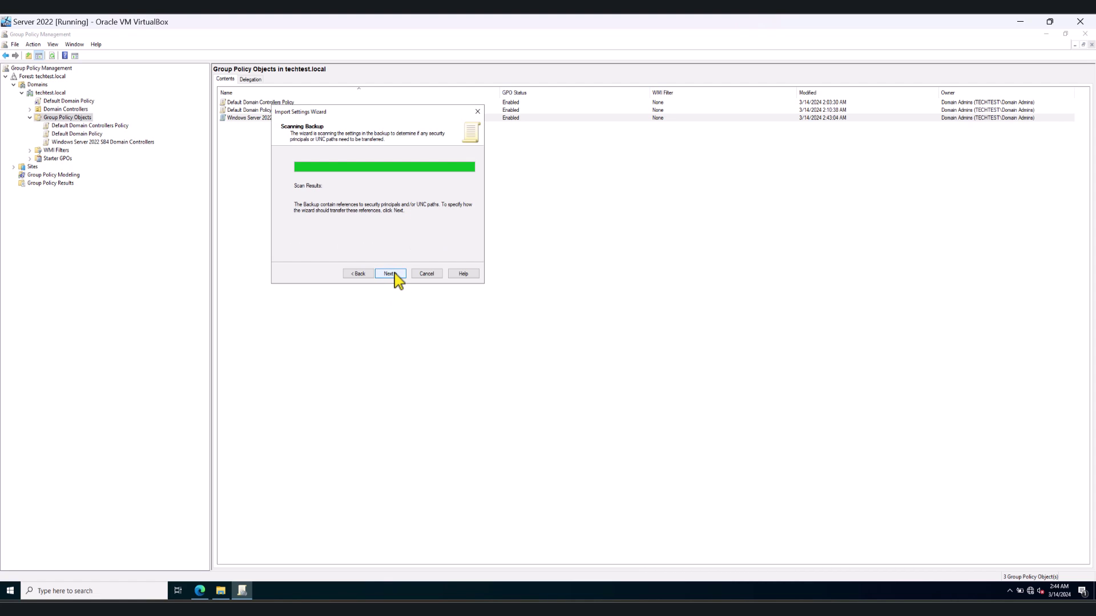
click(391, 274)
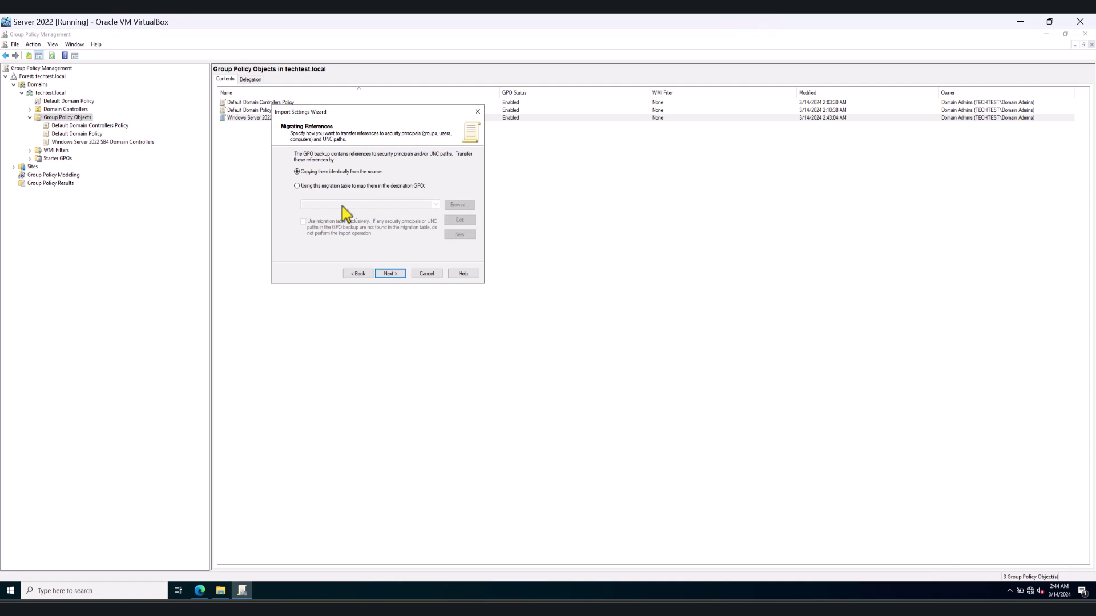
click(392, 275)
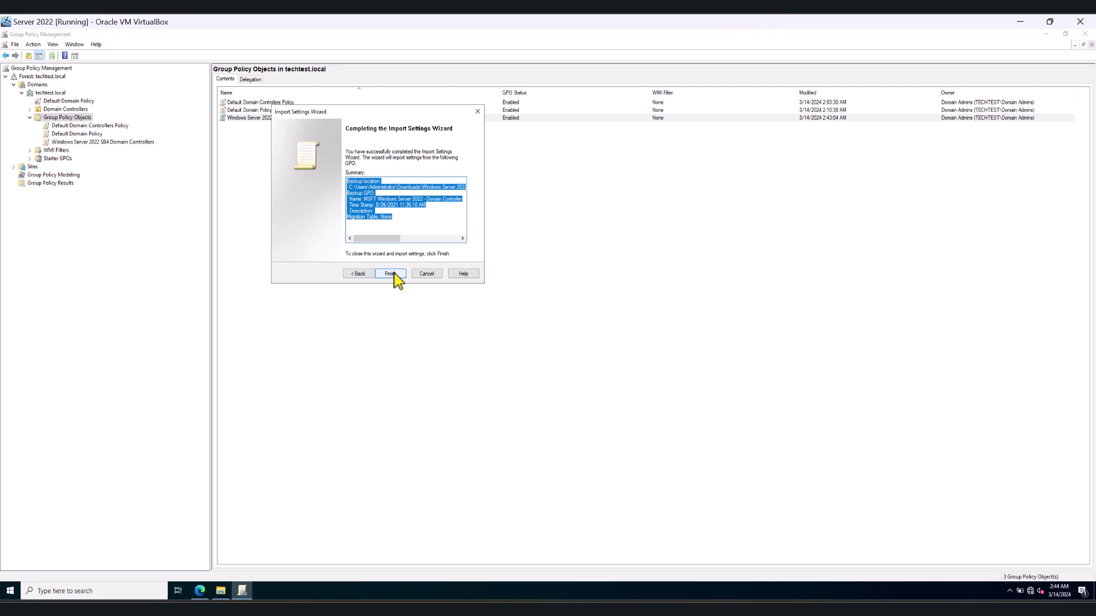
click(394, 273)
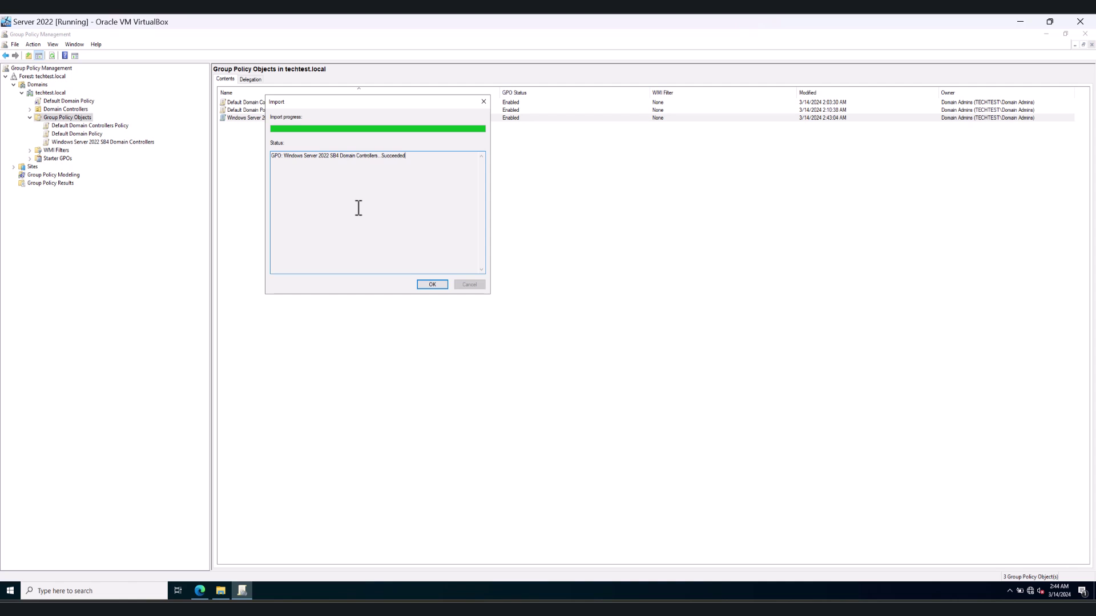
Step: Set the Windows Server 2022 SB4 Domain Controllers GPO Status to Enabled on its Details tab
click(433, 285)
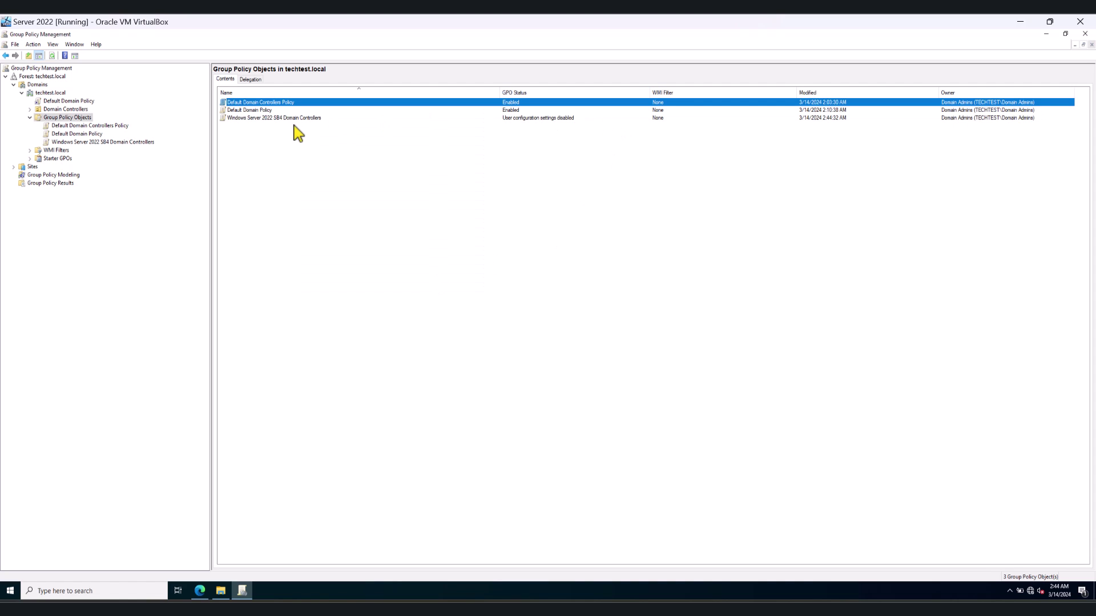
click(528, 118)
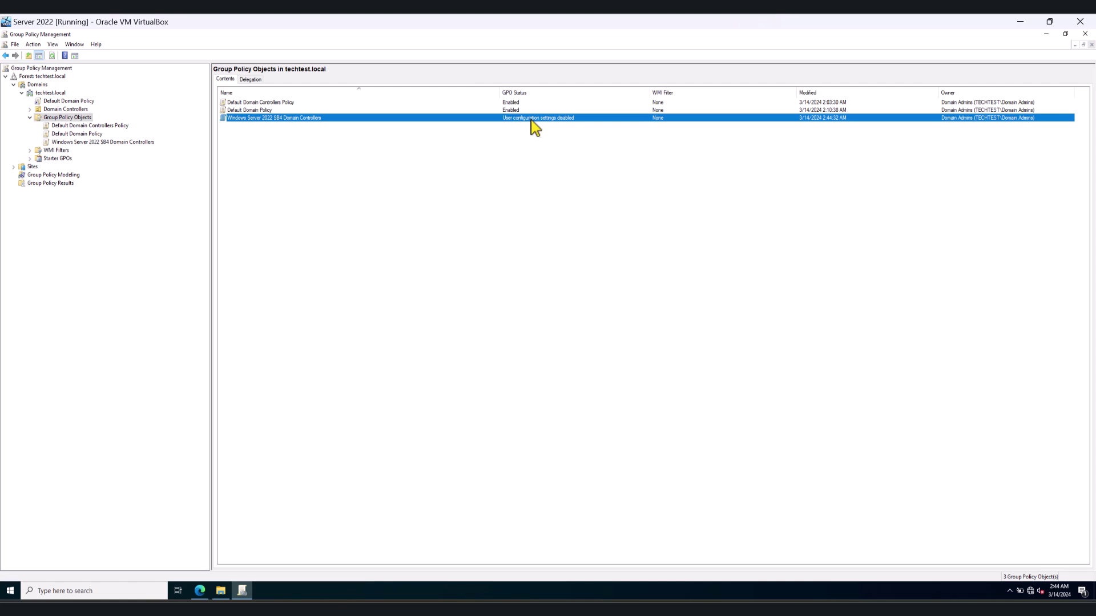
double_click(318, 119)
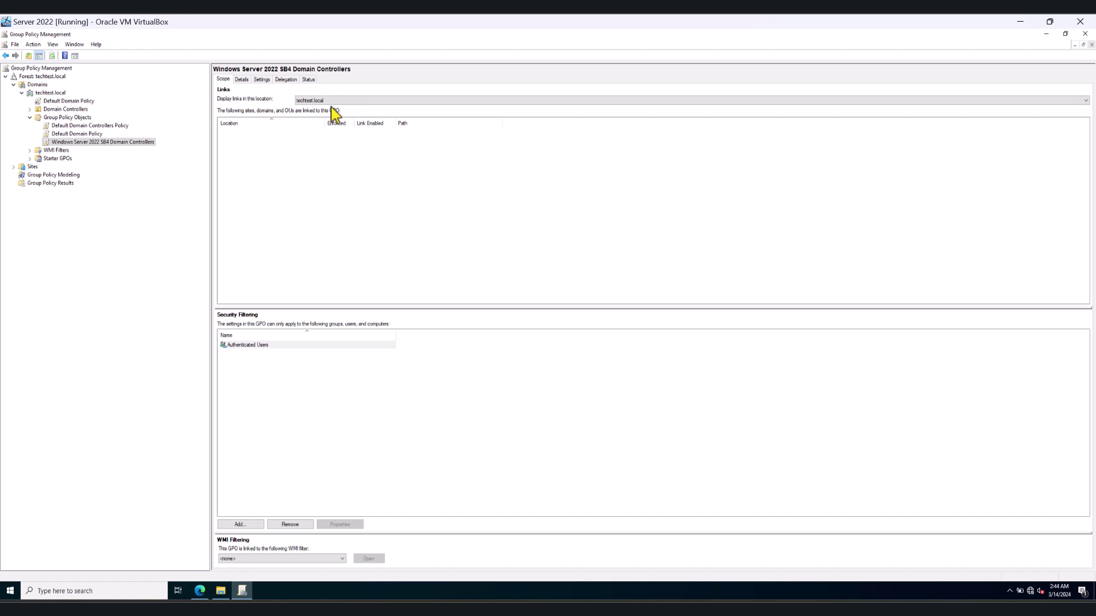
click(241, 80)
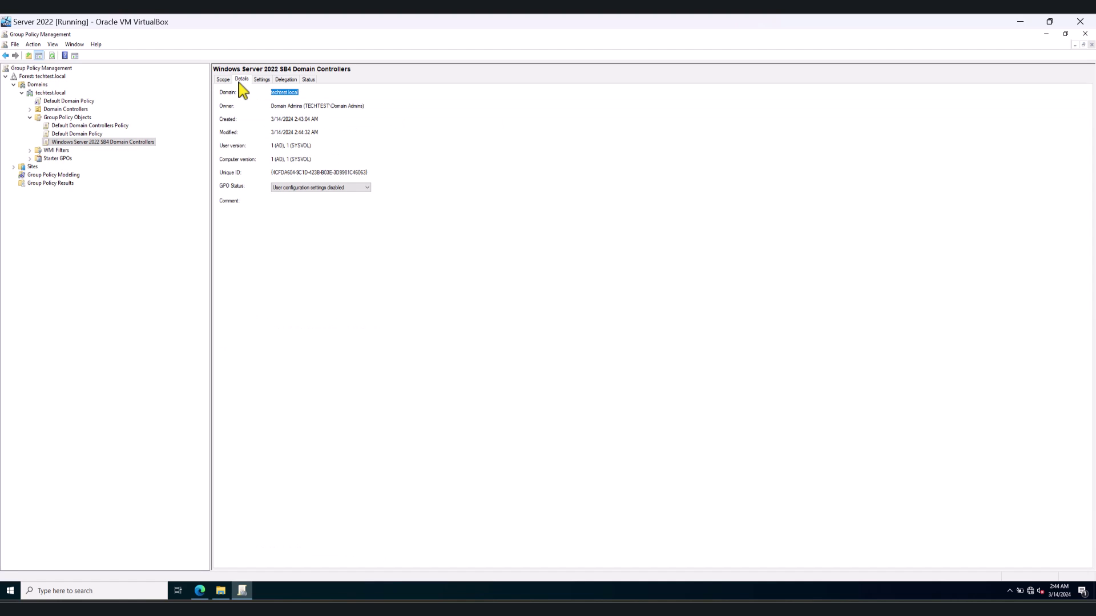
click(317, 188)
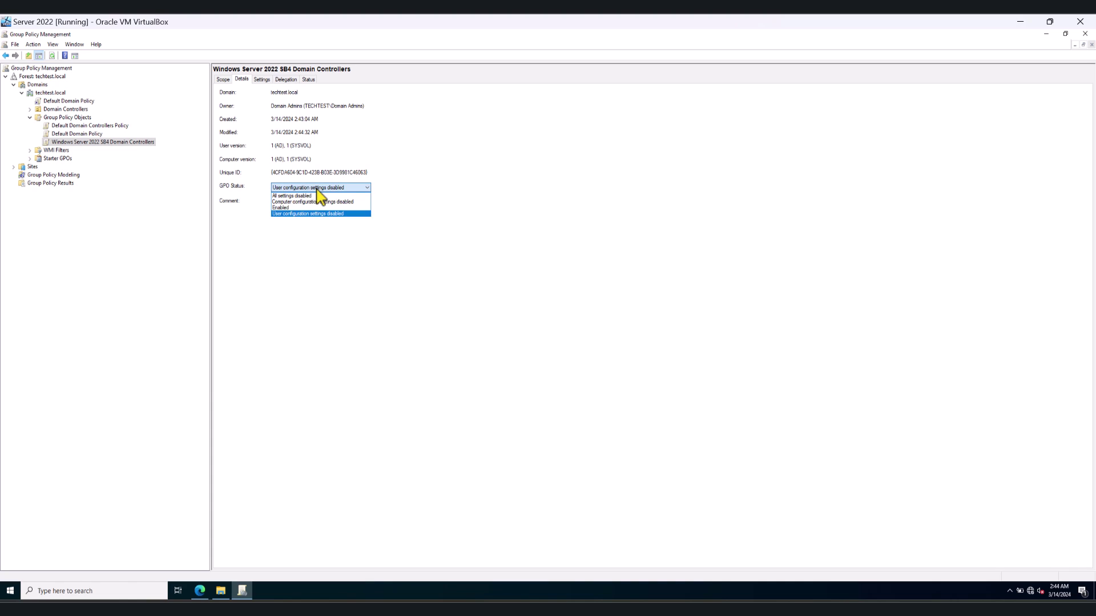
click(284, 209)
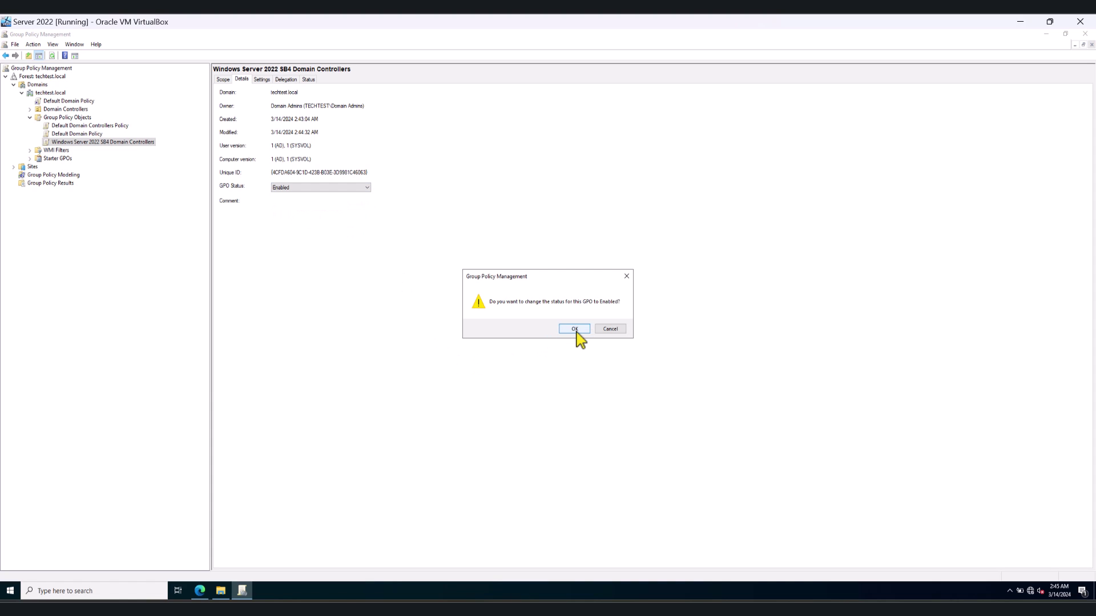
click(574, 330)
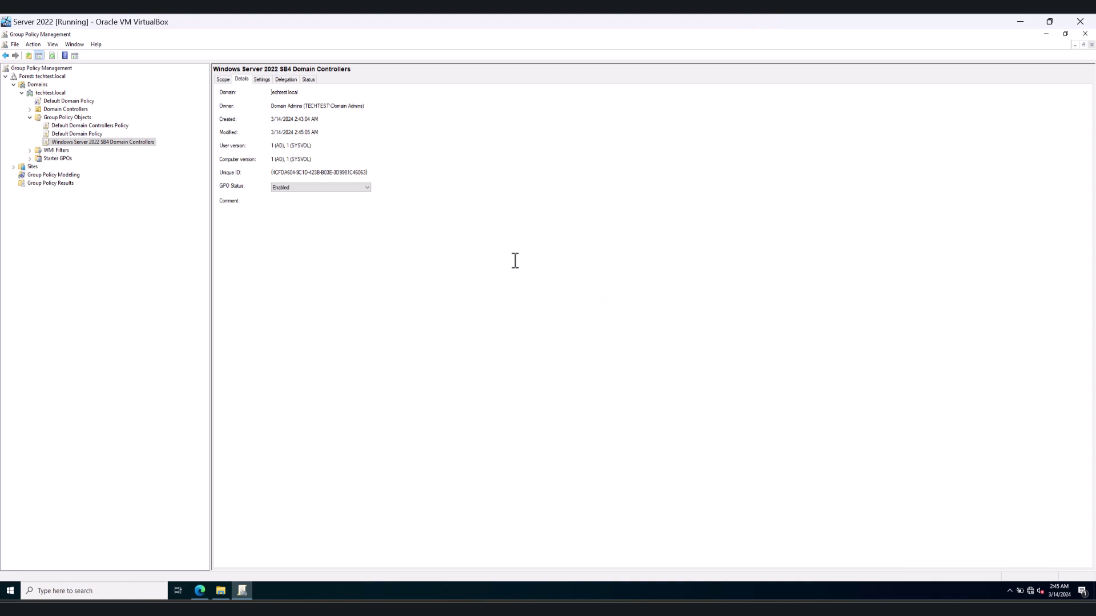
click(223, 80)
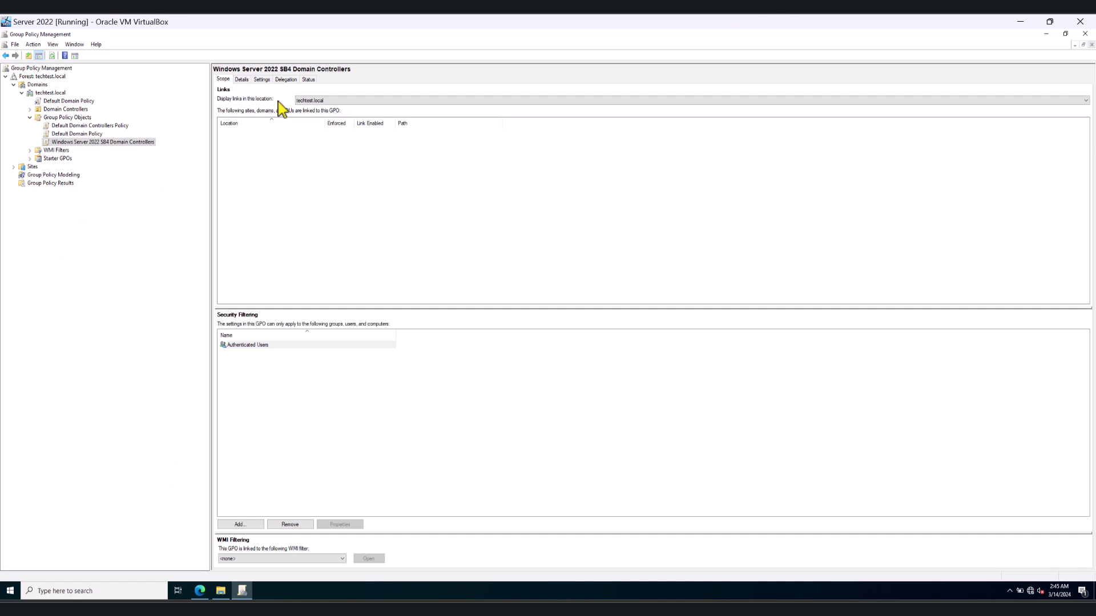
click(242, 80)
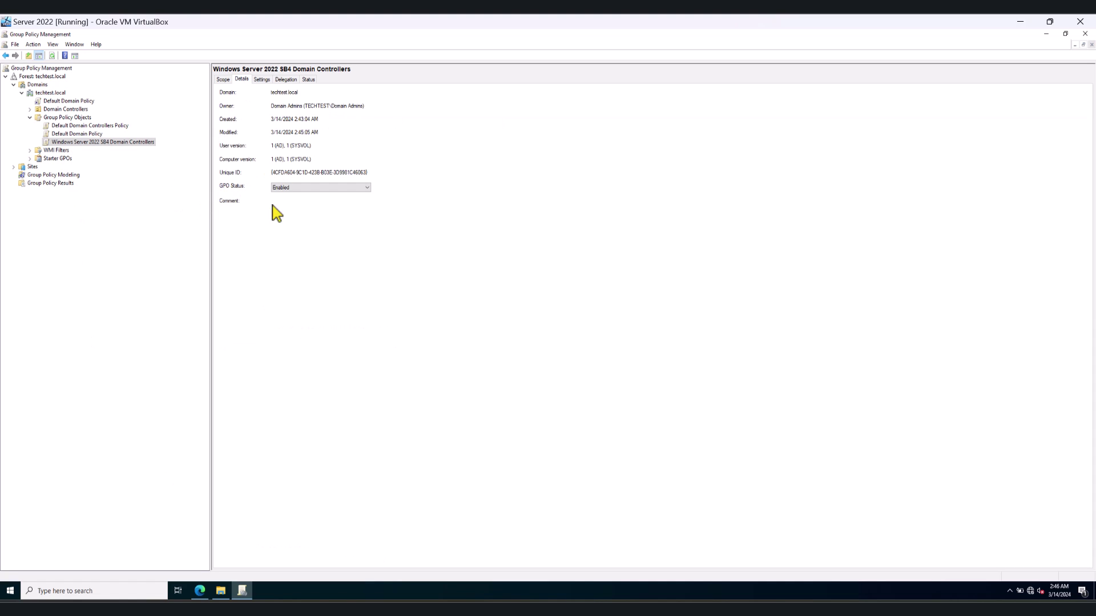
click(223, 80)
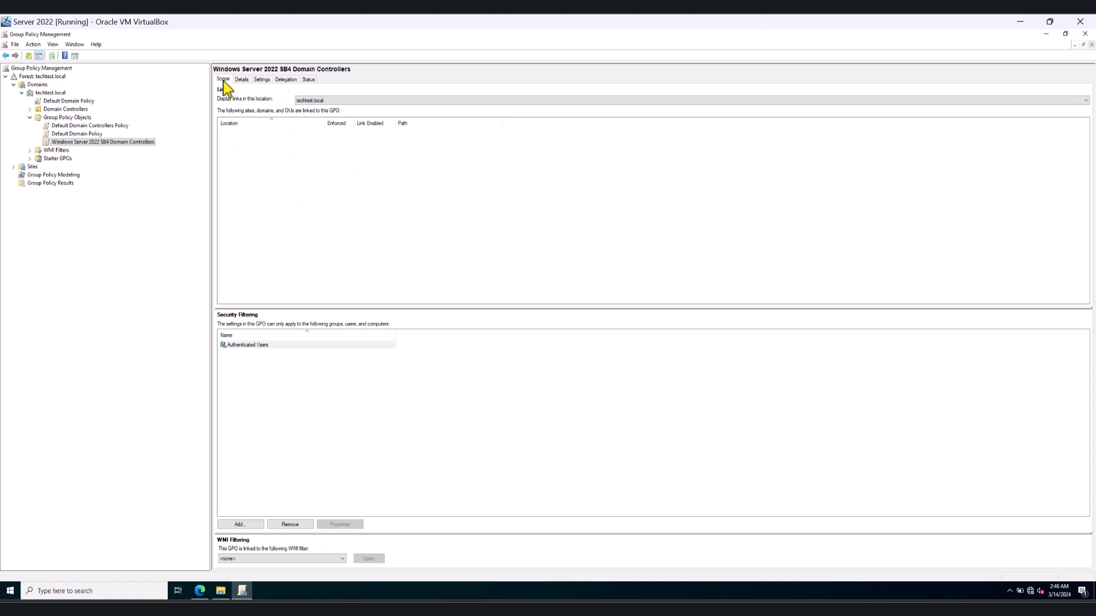
Step: Link the existing Windows Server 2022 SB4 Domain Controllers GPO to the Domain Controllers OU
click(30, 109)
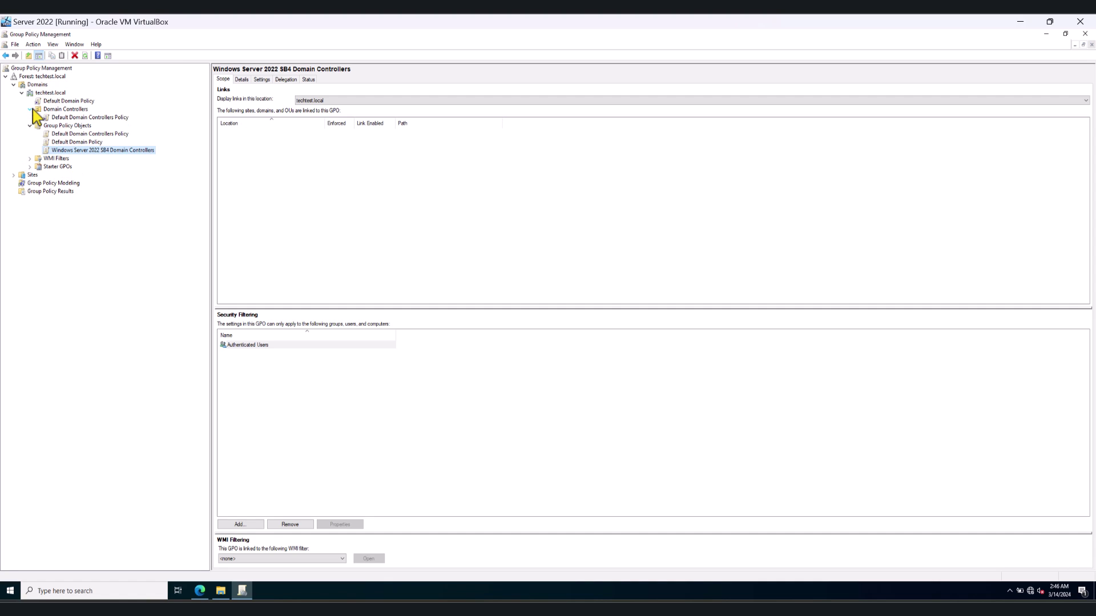
click(74, 109)
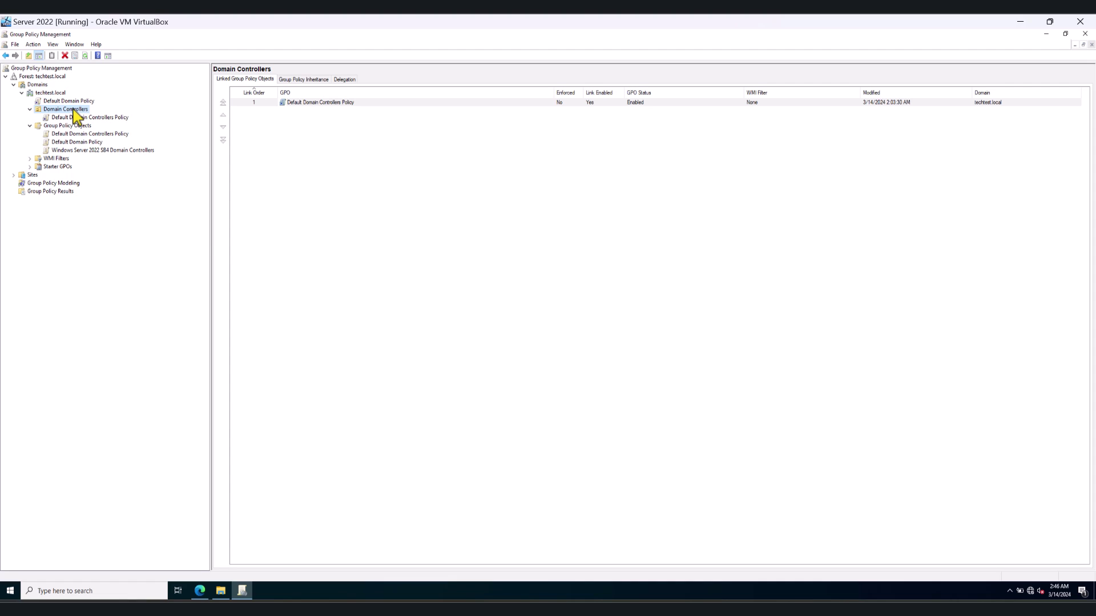
right_click(74, 110)
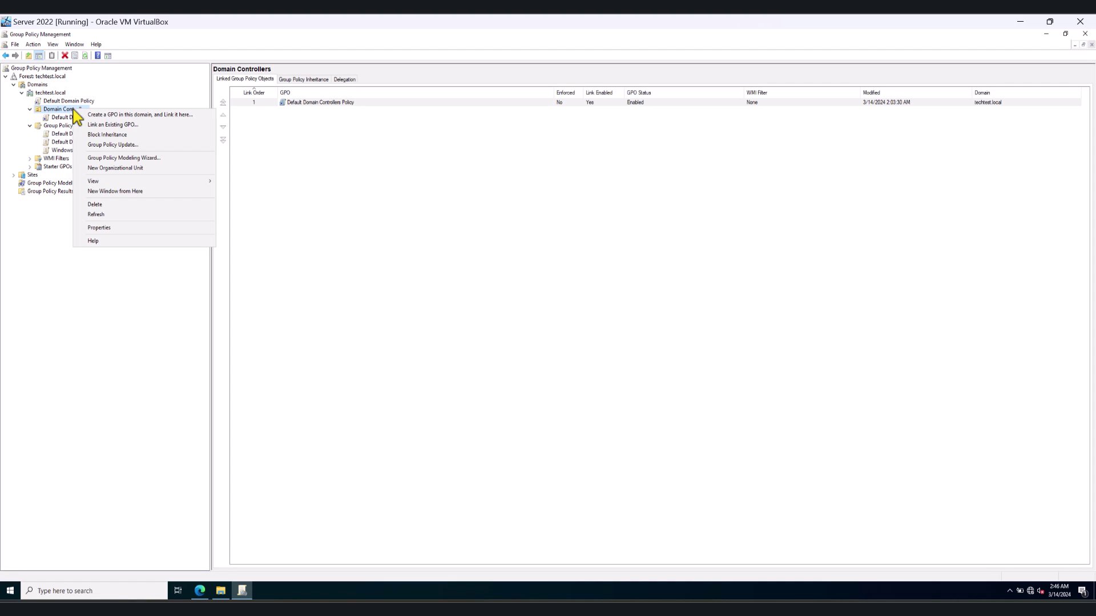
click(113, 125)
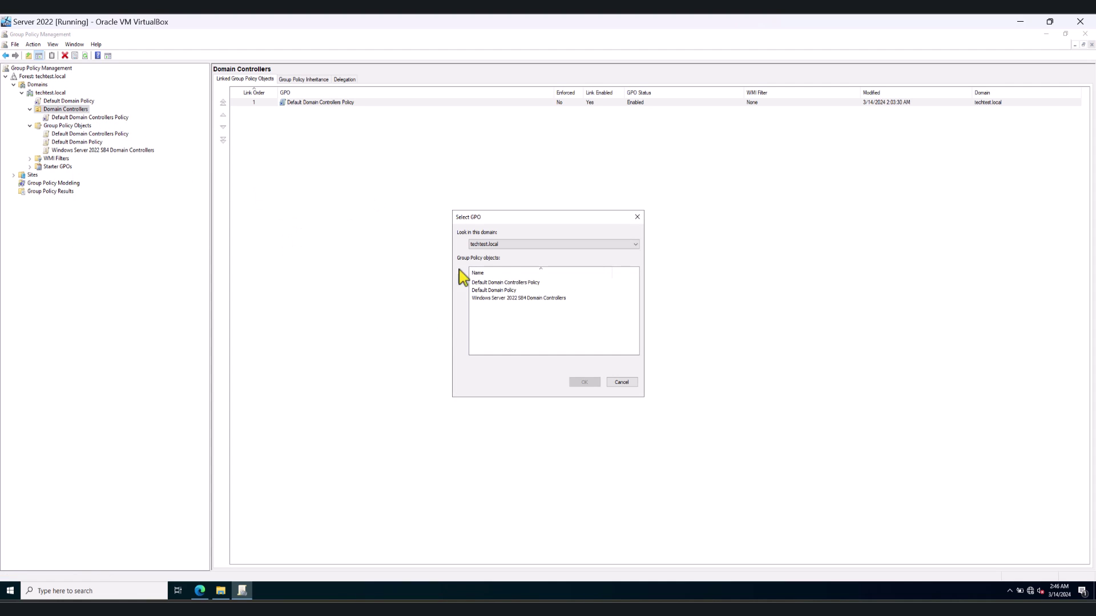
click(520, 298)
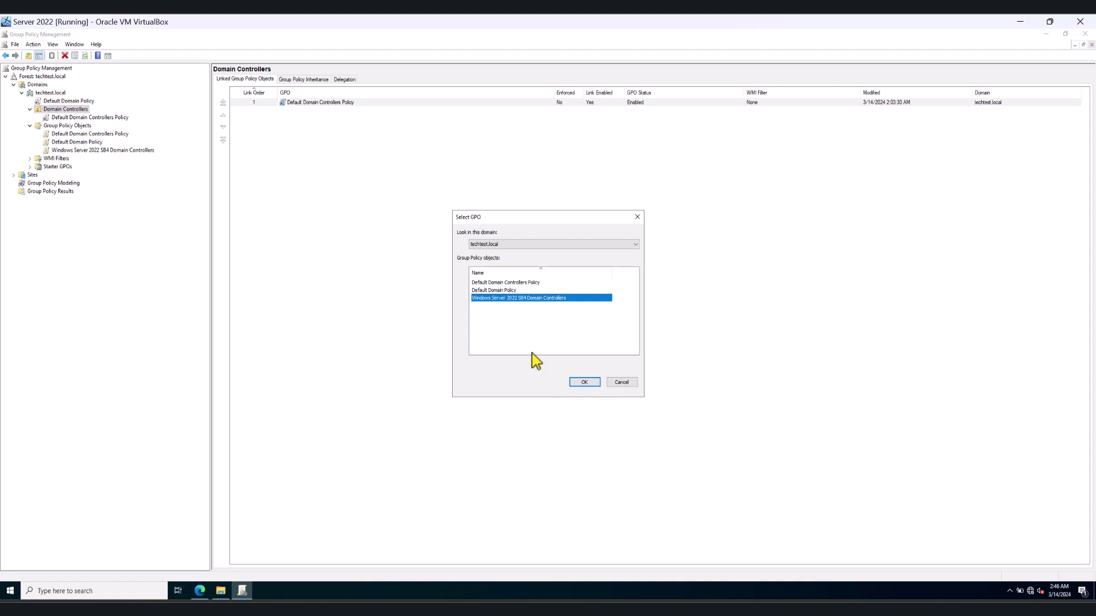
click(586, 383)
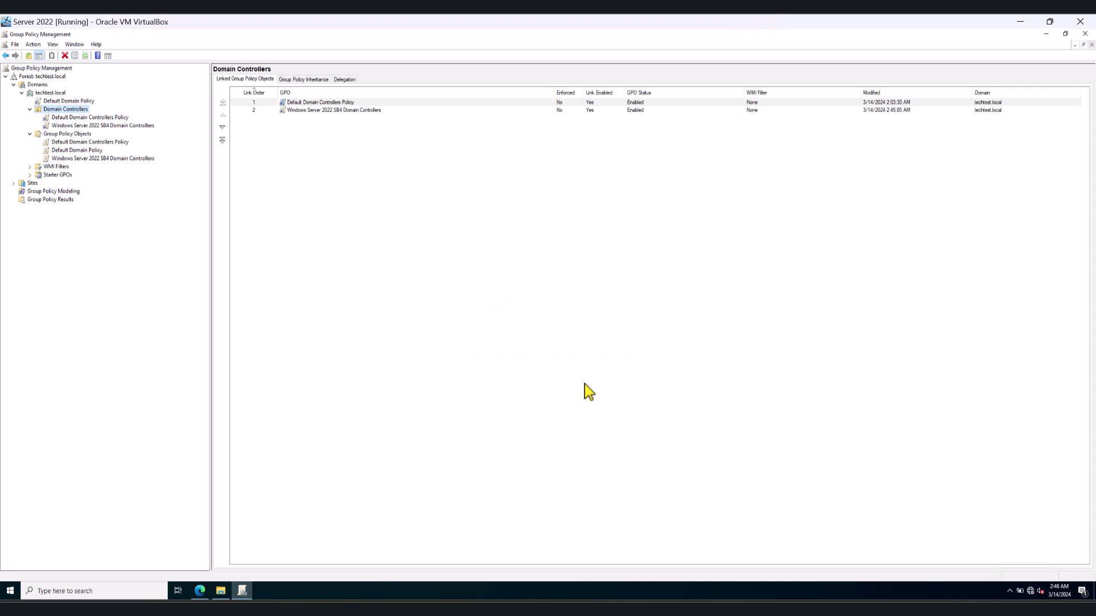